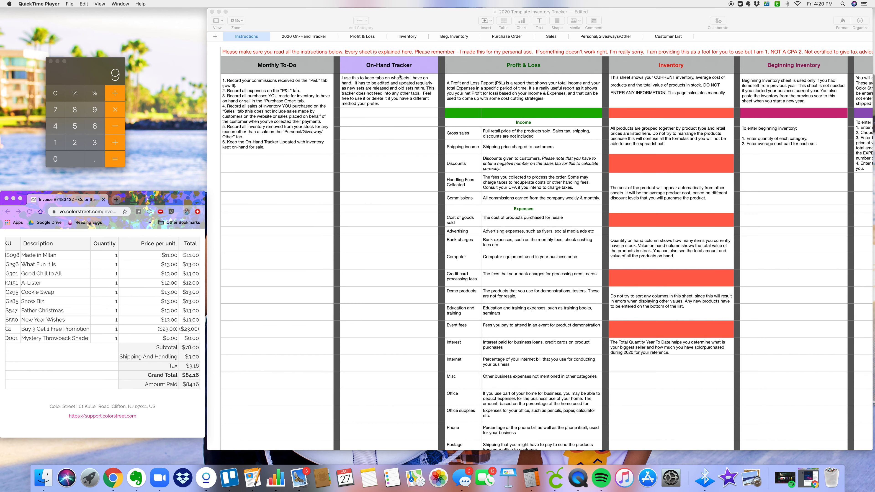
Read through the explanations on the Instructions sheet and open the Beg. Inventory sheet
scroll(649, 104, right, 10)
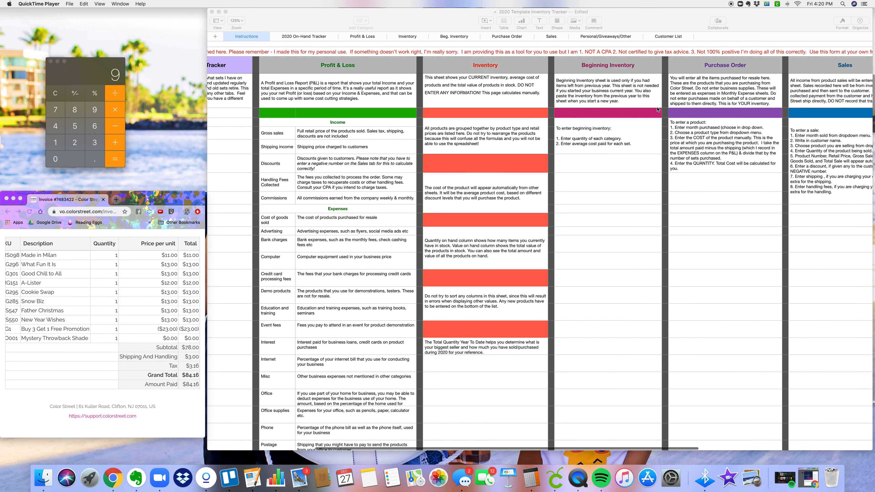
scroll(656, 107, right, 5)
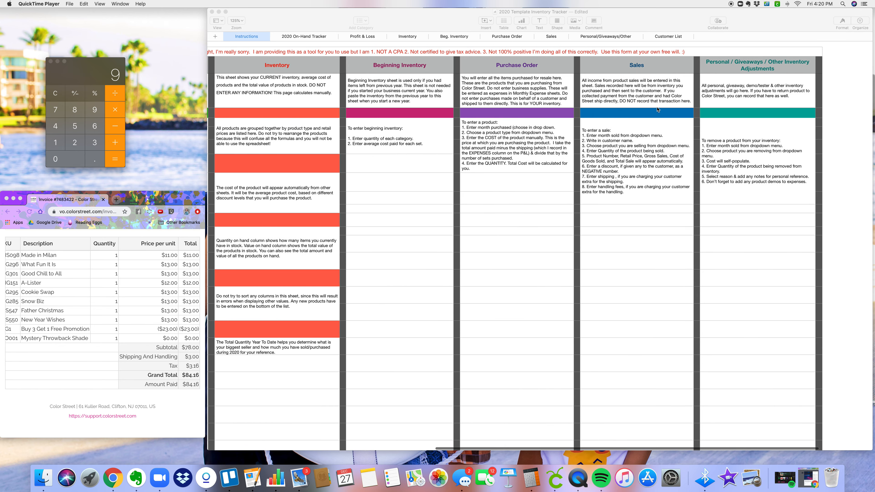
scroll(657, 107, left, 5)
scroll(656, 110, left, 10)
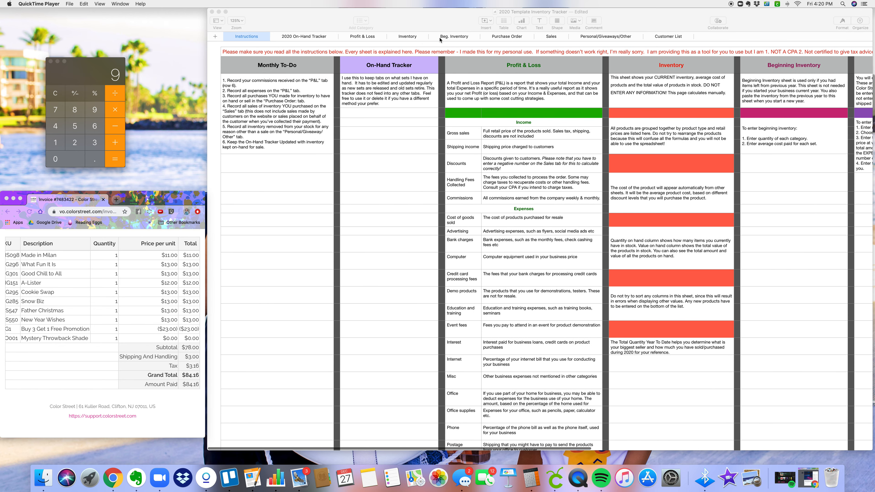
click(454, 36)
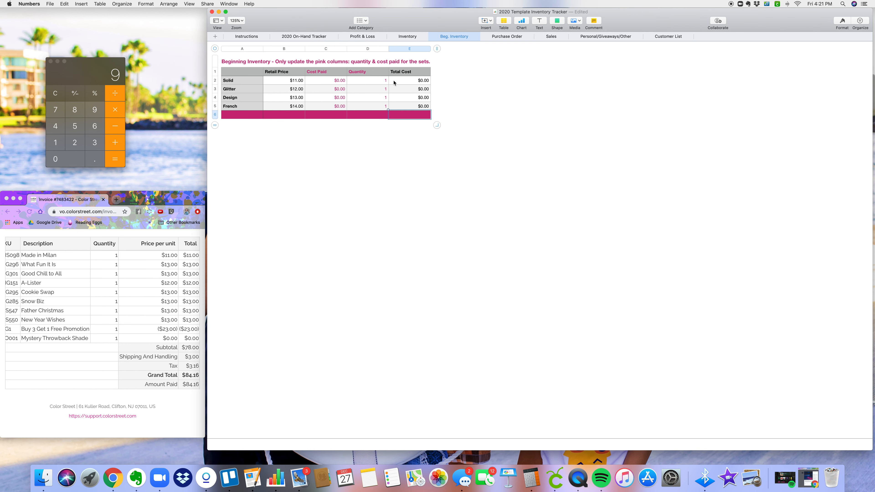
Set the beginning inventory quantity to 10 for each of Solid, Glitter, Design and French
click(372, 82)
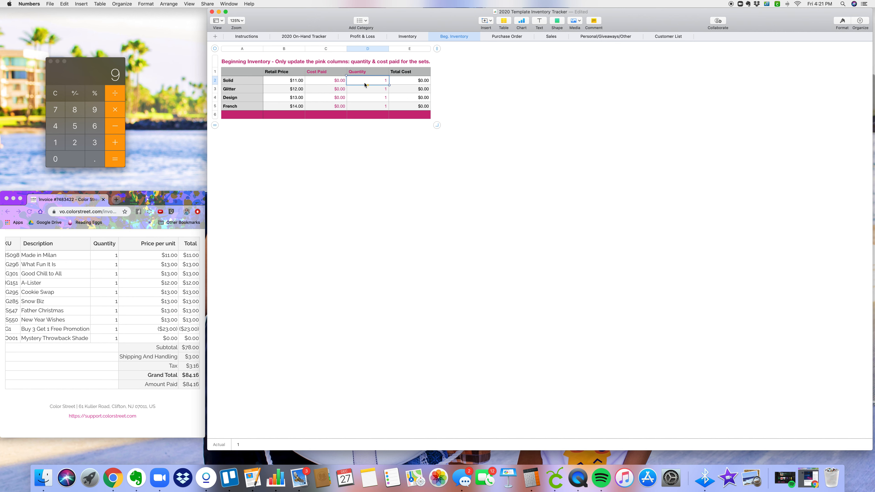
text(10)
click(376, 88)
text(10)
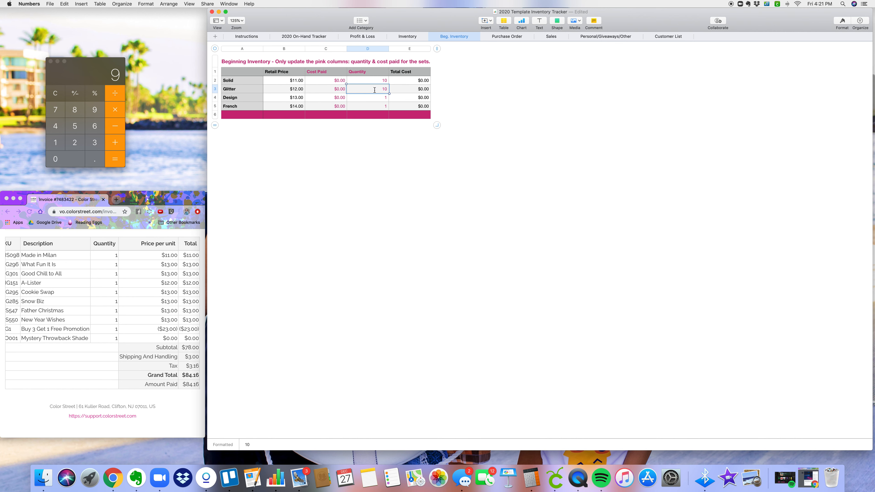
click(377, 98)
text(1)
click(376, 109)
text(10)
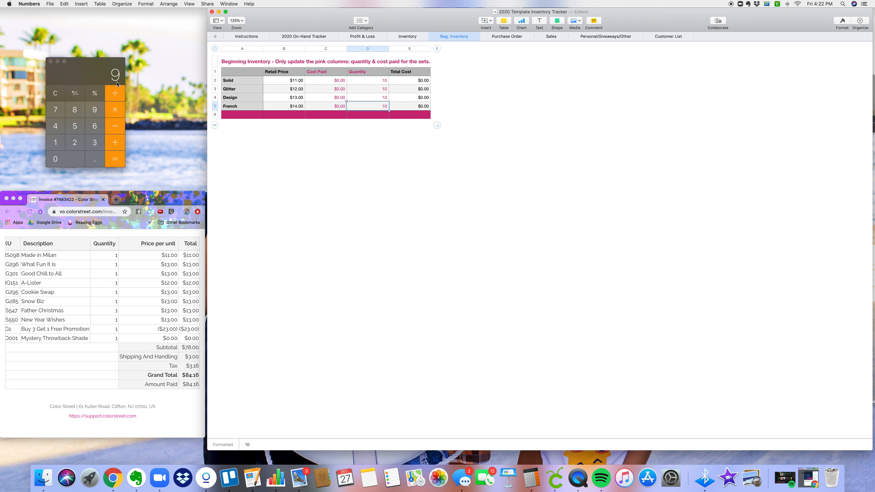
Switch to Calculator and work out the cost per set as 154 minus 10, divided by 13
click(70, 150)
text(154)
click(115, 126)
text(10)
click(113, 158)
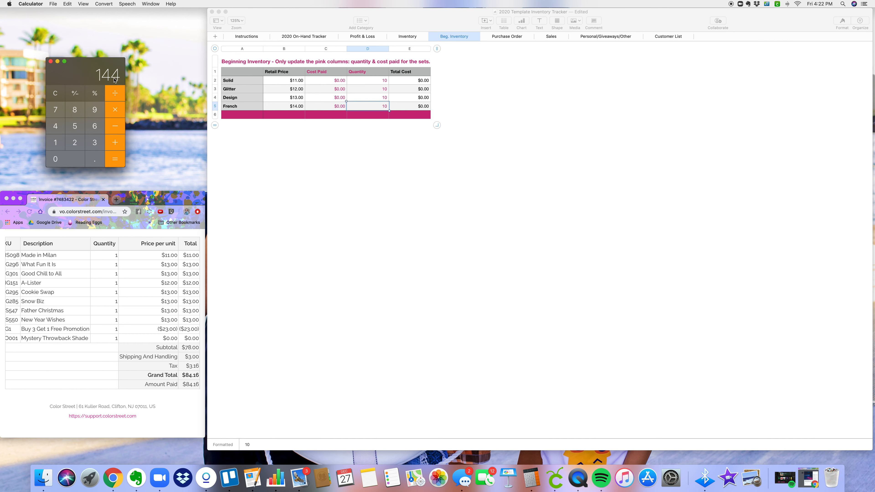
click(115, 93)
text(13)
click(112, 158)
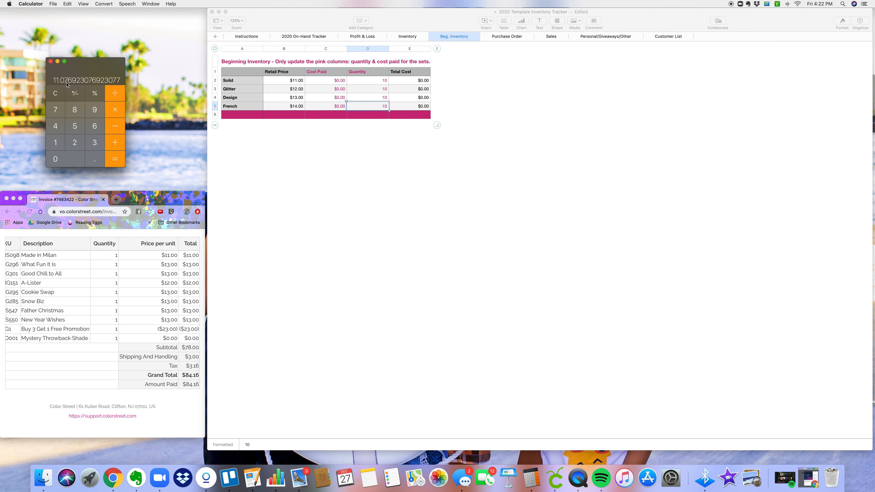
Back in the Beg. Inventory table, set the cost paid to 11.07 for Solid, Glitter, Design and French
click(344, 85)
click(333, 83)
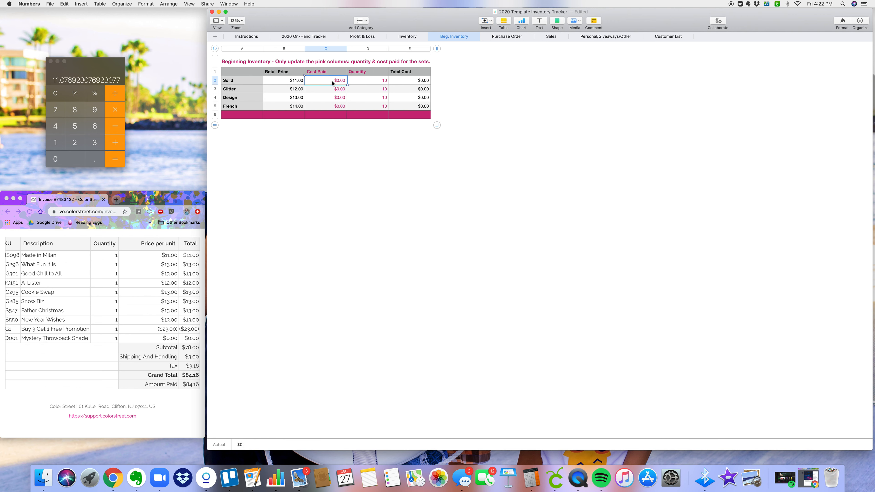
text(11.07)
click(336, 88)
text(11.)
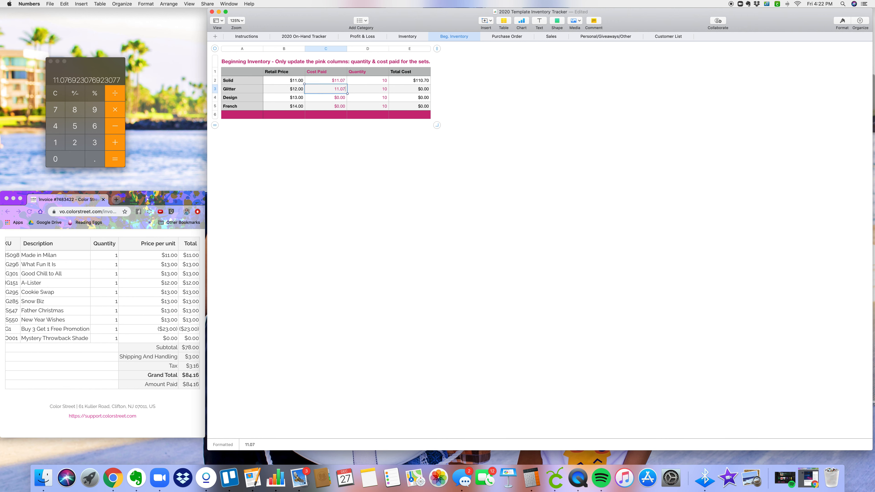
text(07)
click(339, 97)
text(11.)
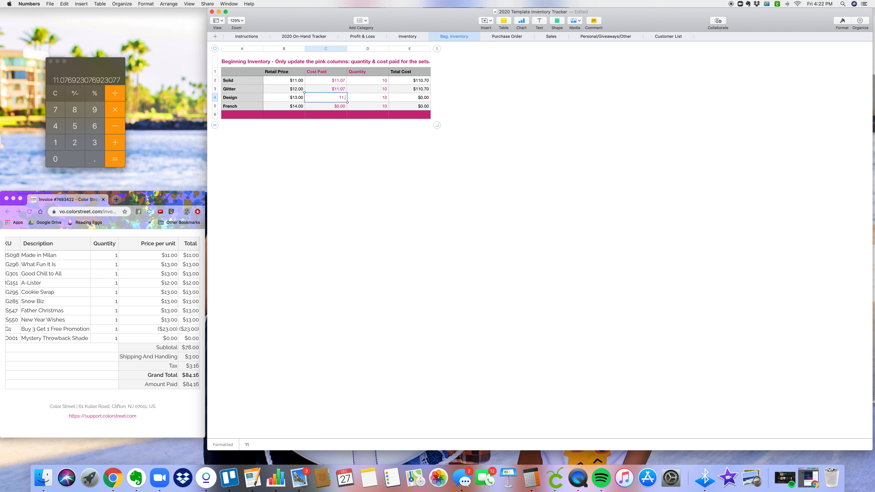
text(07)
click(342, 107)
text(11.0)
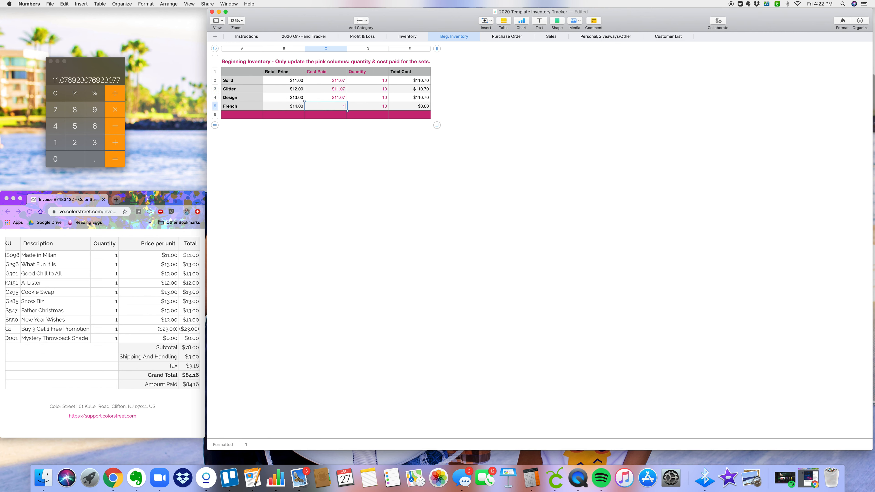
Change the beginning quantities to 2 for French, 3 for Solid, 4 for Glitter and 4 for Design
click(374, 109)
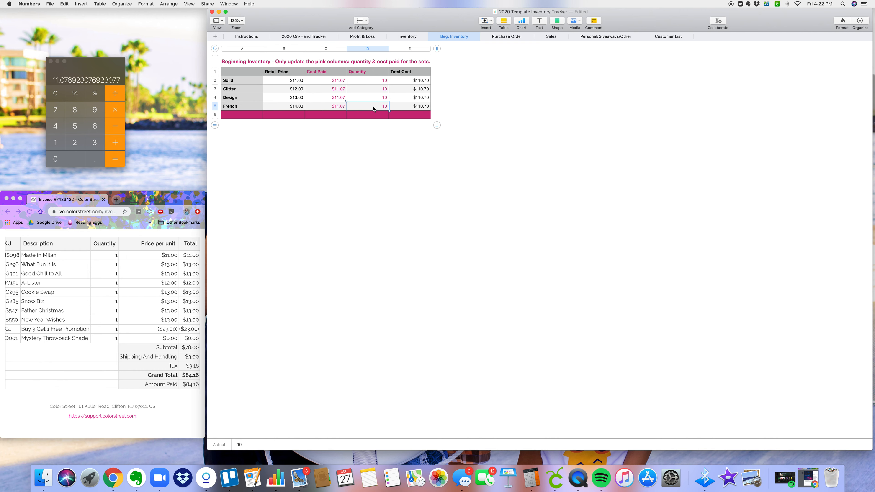
text(2)
click(381, 80)
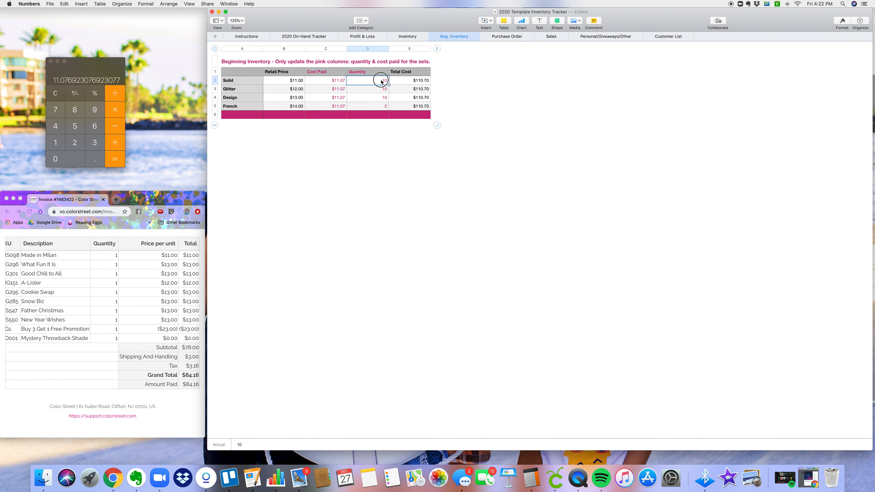
text(3)
key(Return)
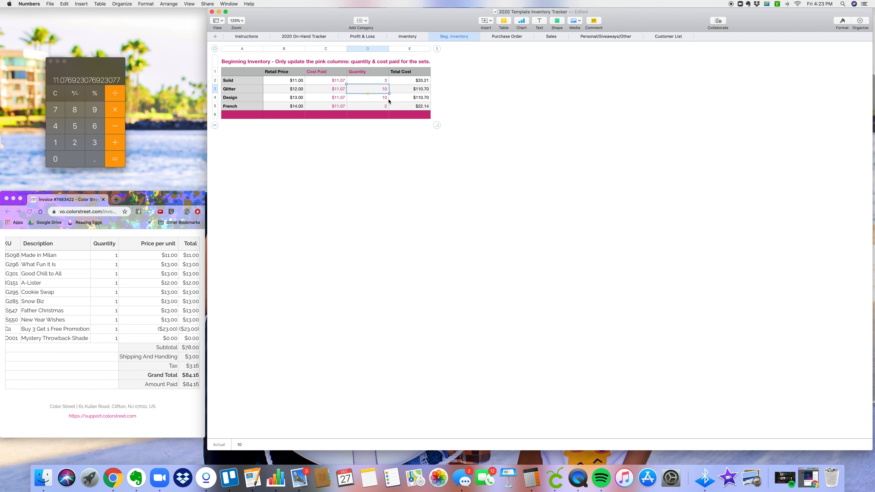
text(4)
key(Return)
text(4)
click(411, 95)
Check the sums of the Quantity and Total Cost columns across the four product types
drag(381, 82, 381, 106)
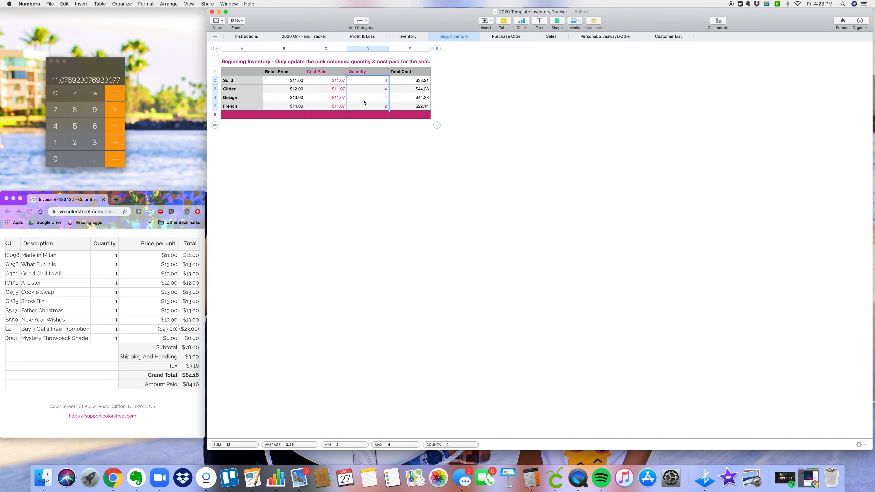
click(328, 98)
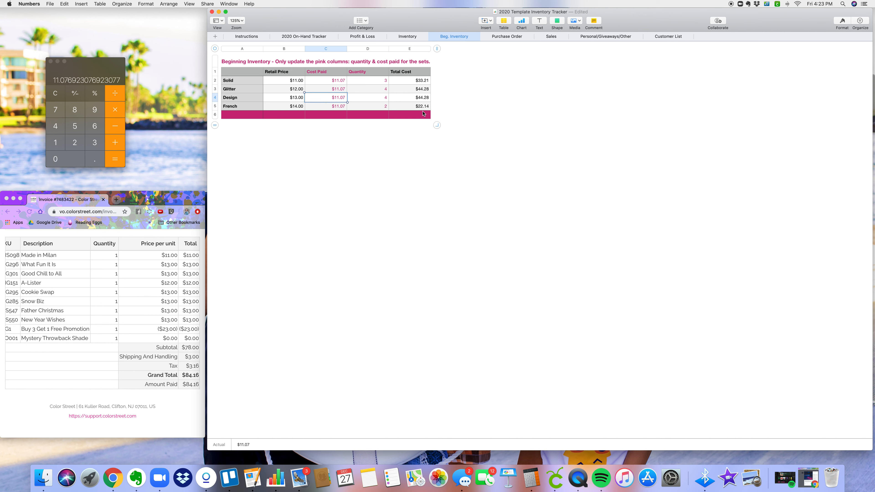
drag(424, 80, 421, 107)
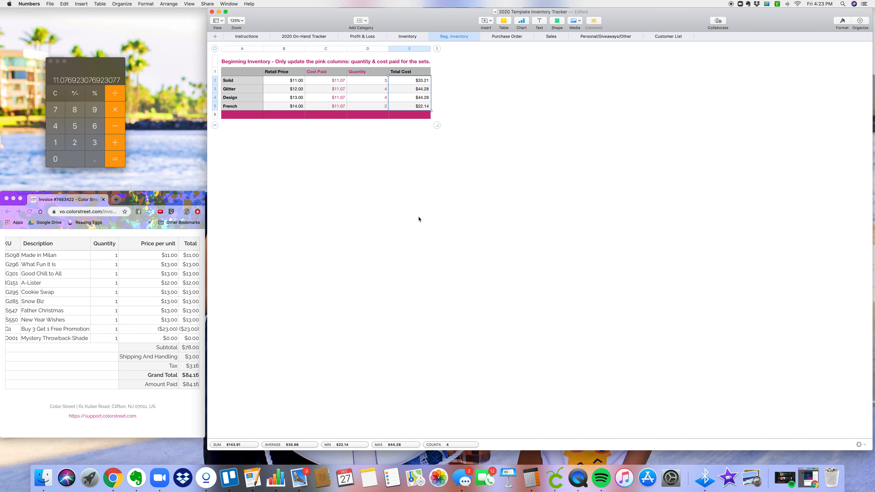
click(405, 181)
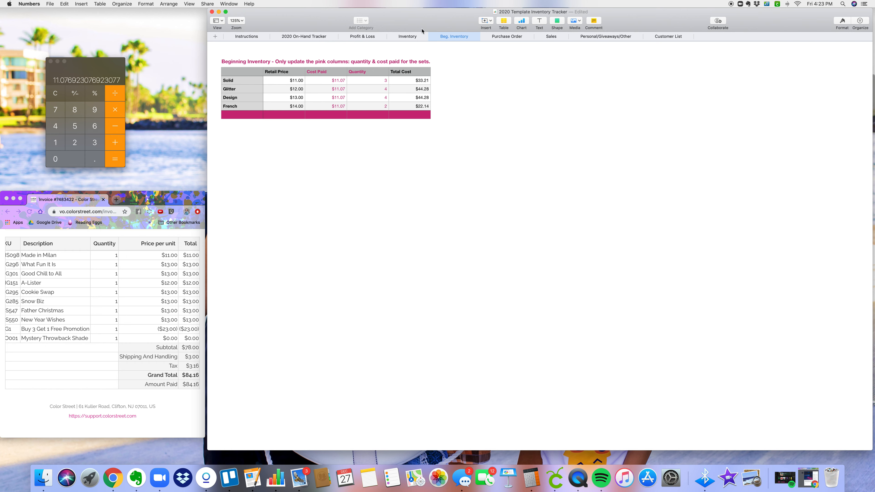
On the Inventory sheet, replace the formula in the Total row's Cost cell with N/A
click(409, 37)
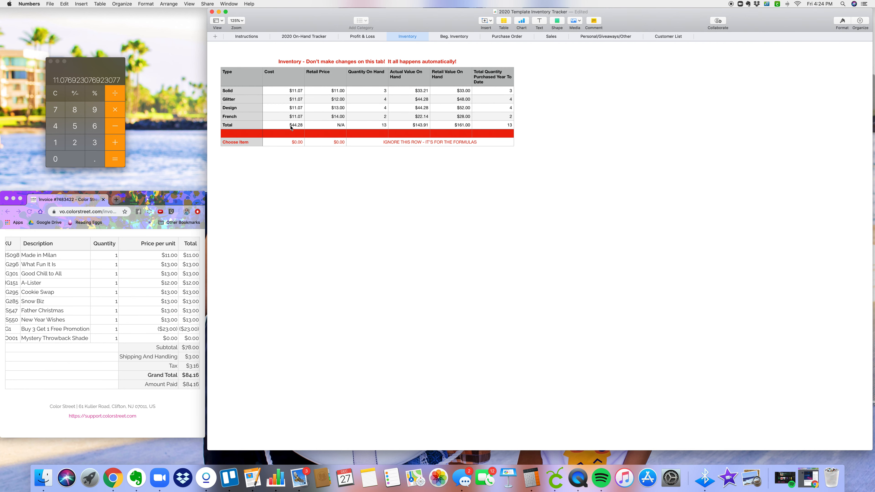
click(298, 127)
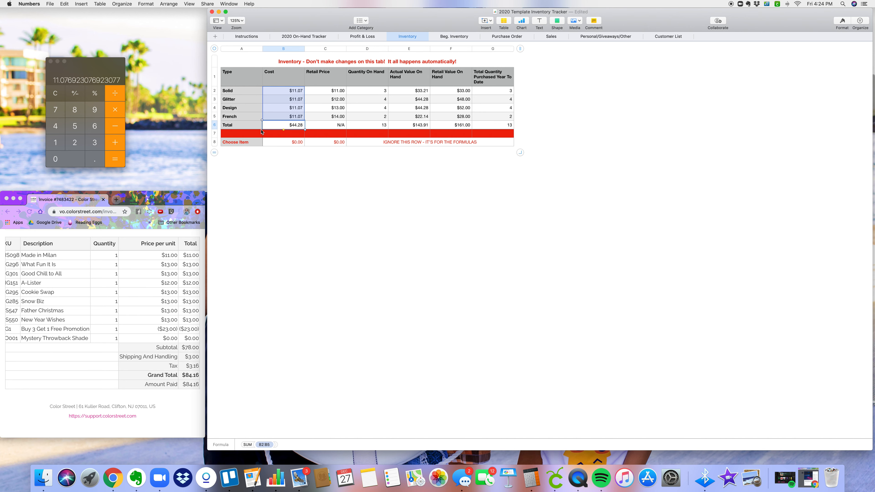
key(Delete)
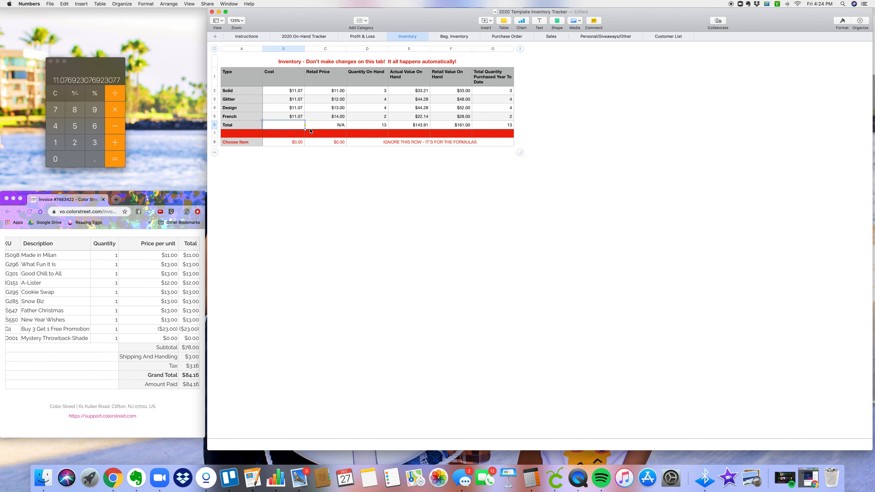
text(N/A)
key(Tab)
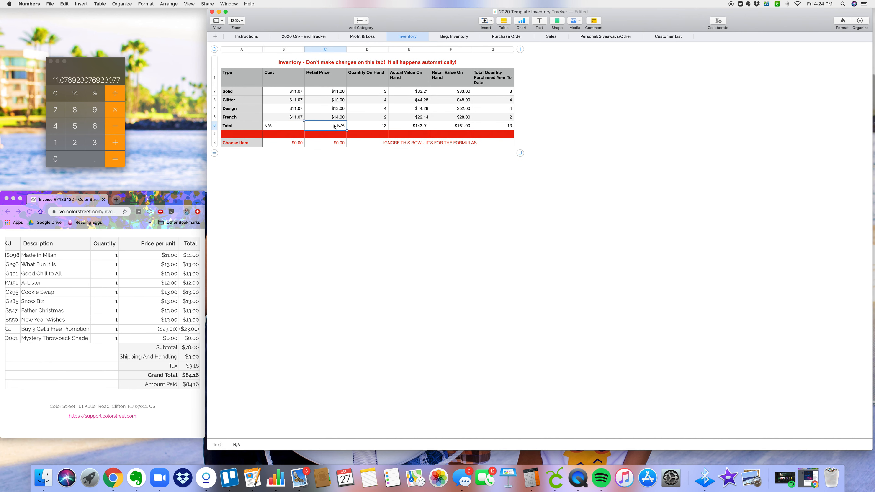
key(Left)
Right-align the text in the Total row's Cost cell
click(847, 21)
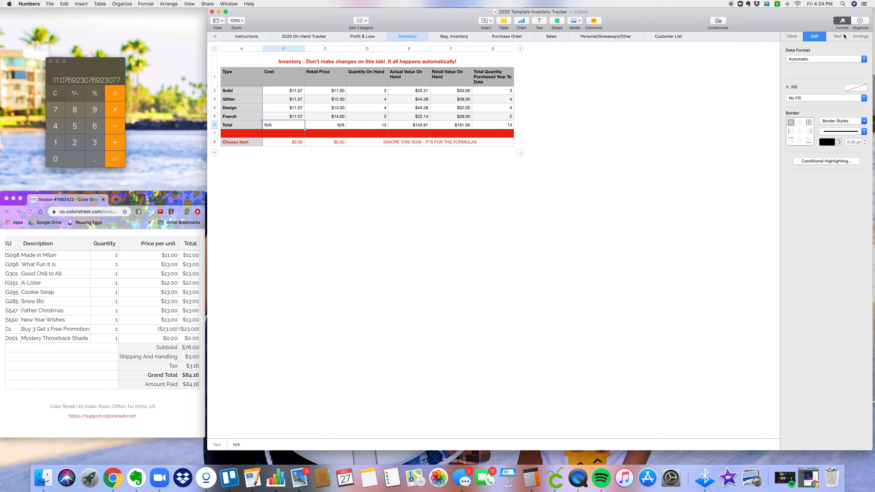
click(837, 36)
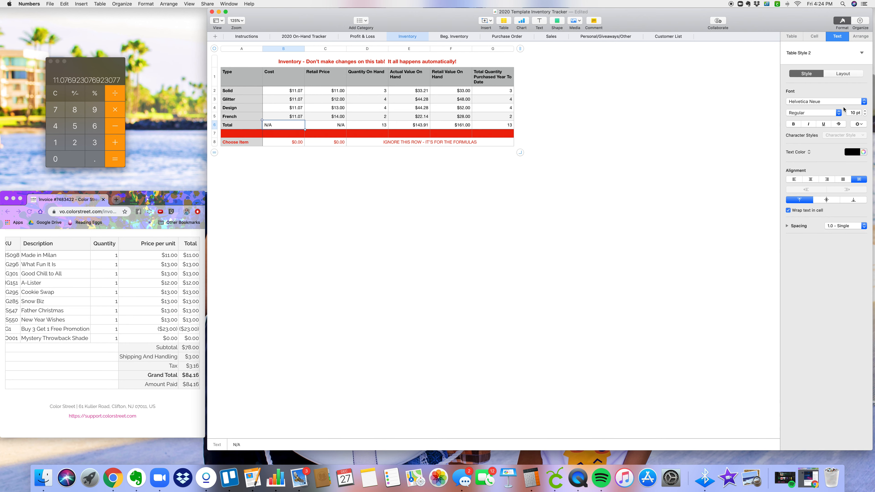
click(826, 180)
click(838, 36)
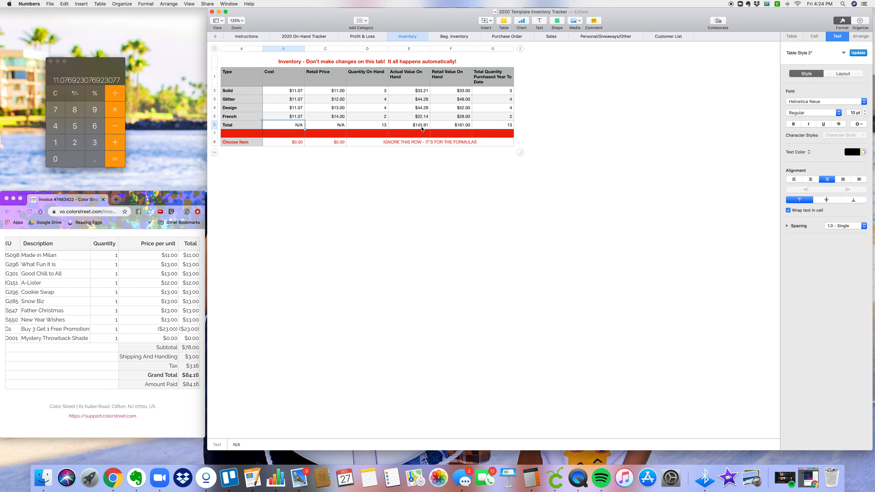
Inspect the Total row formulas for retail value on hand, total quantity purchased and quantity on hand
click(462, 129)
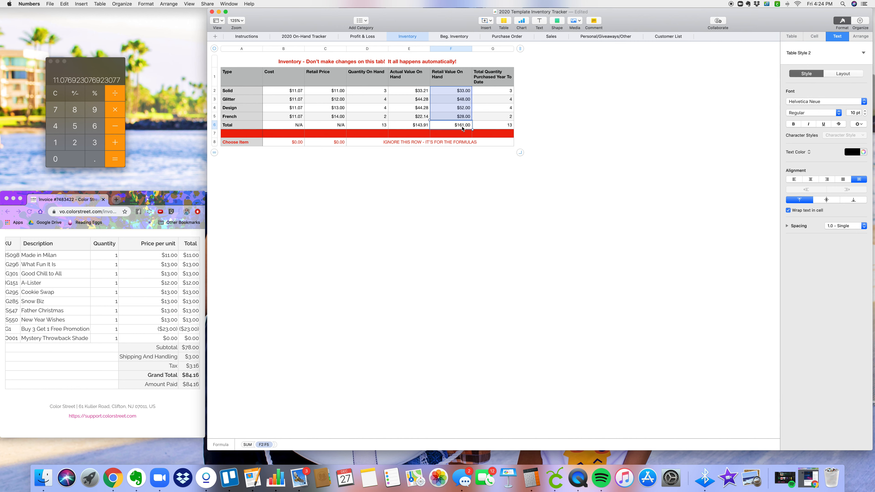
click(499, 127)
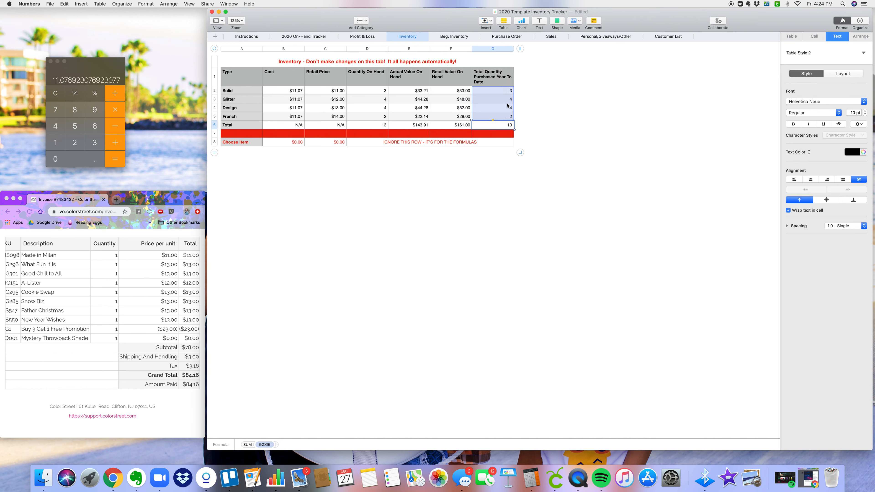
click(365, 126)
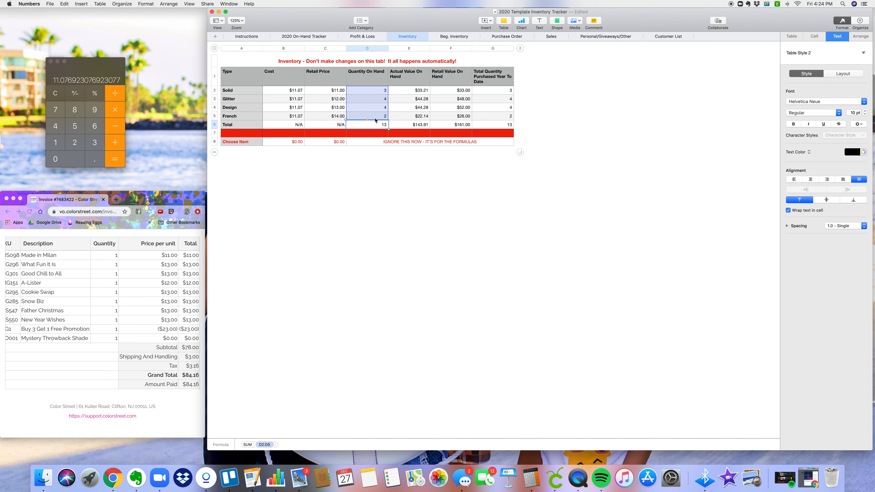
On the Purchase Order sheet, add one row to the table and set the first entry's month to January
click(502, 37)
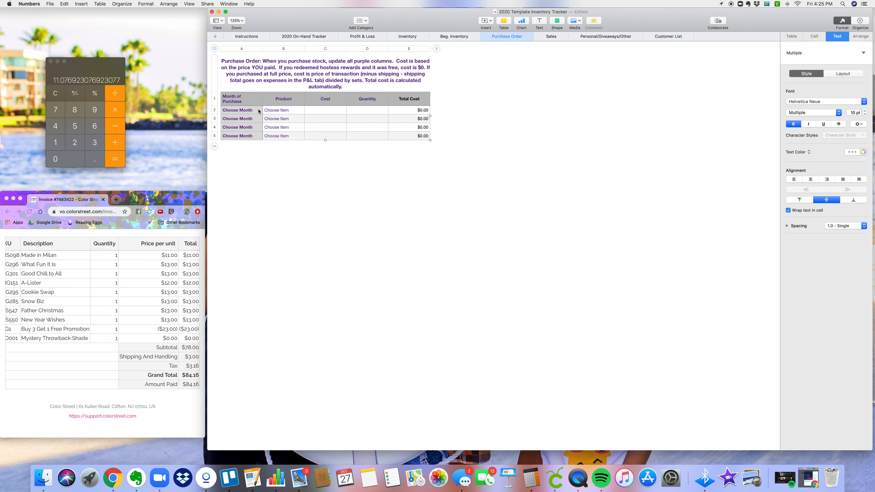
click(214, 147)
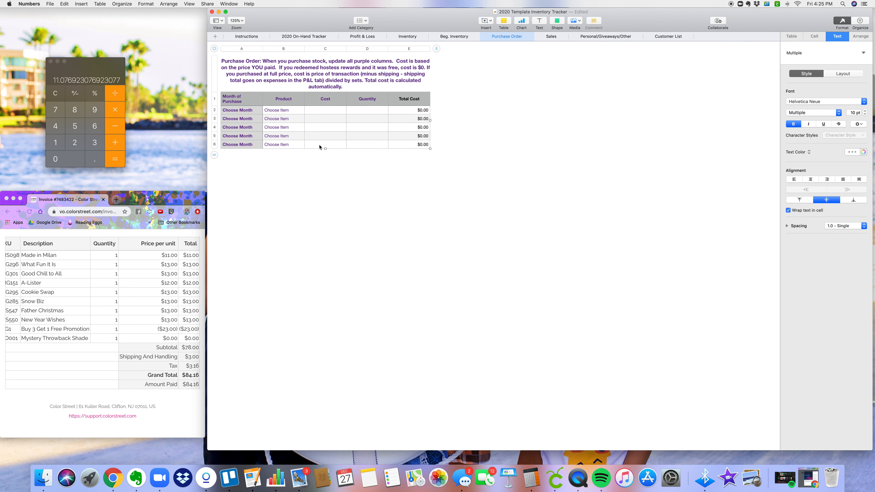
click(244, 114)
click(266, 110)
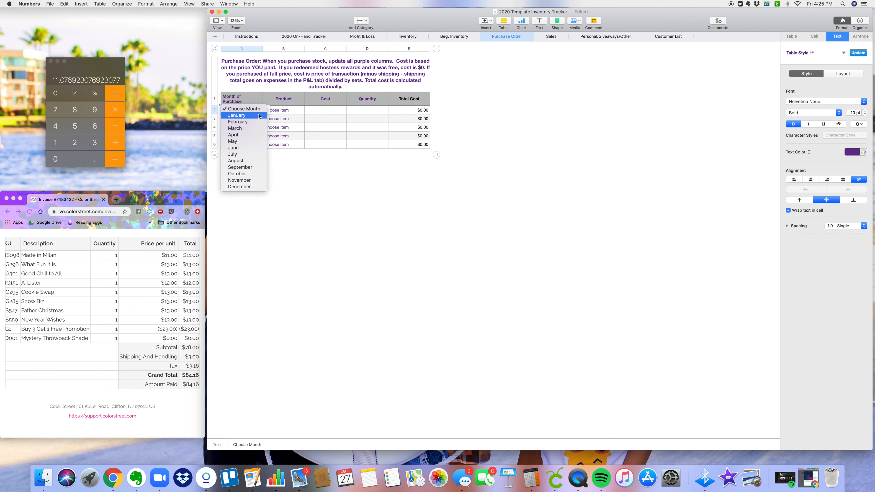
click(243, 115)
Choose Glitter as the first purchase entry's product and set its quantity to 5
click(282, 113)
click(308, 111)
click(284, 122)
click(360, 112)
text(5)
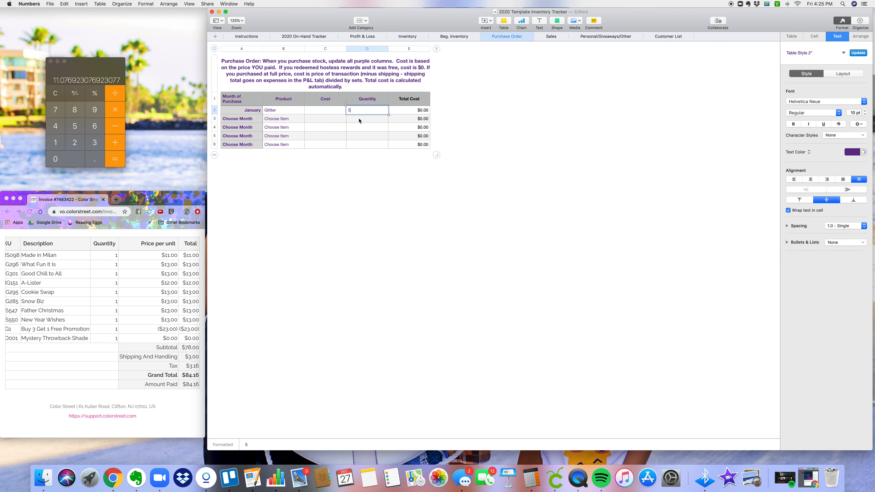
Fill in the second purchase entry with January as the month, Design as the product and a quantity of 3
click(357, 120)
text(3)
click(289, 119)
click(308, 118)
click(284, 138)
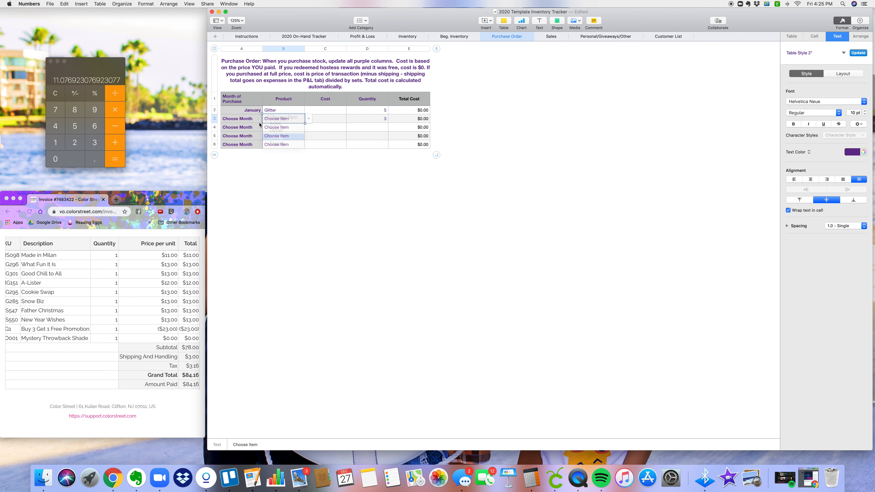
click(248, 118)
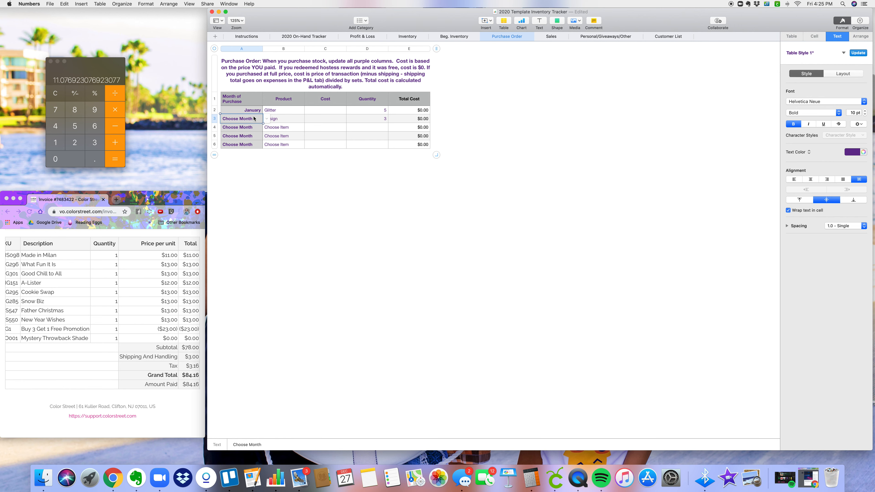
click(266, 118)
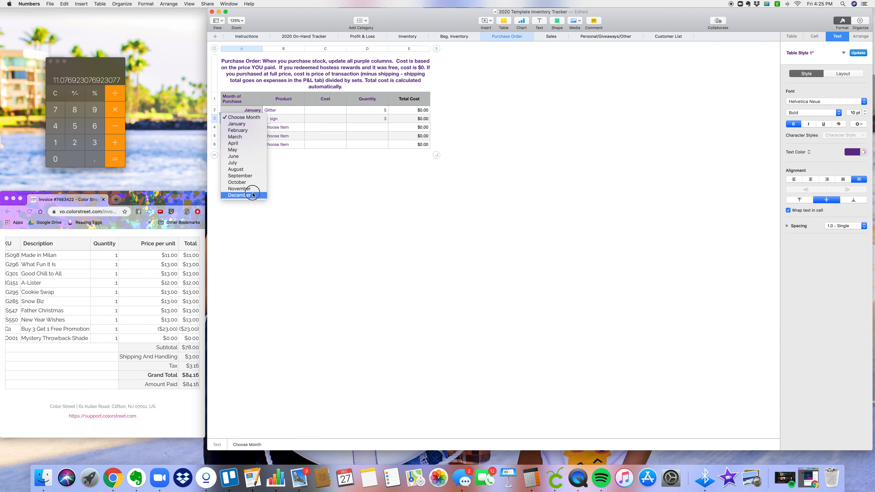
click(252, 125)
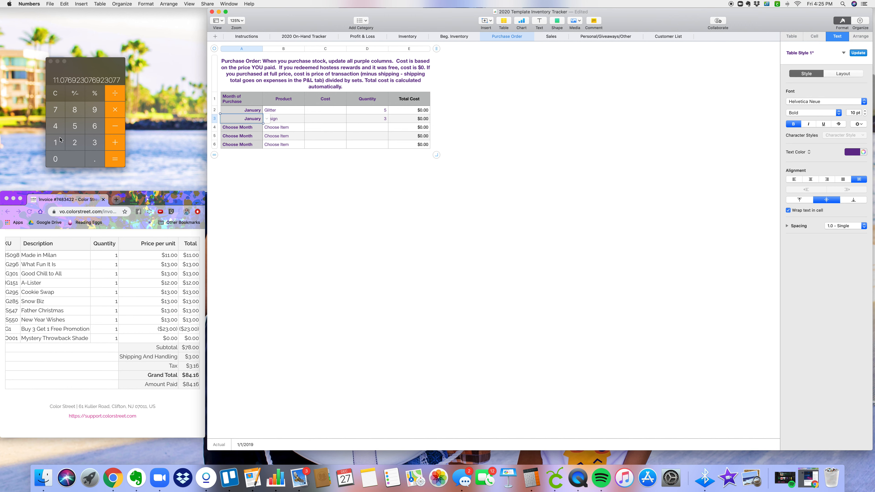
click(55, 99)
text(39)
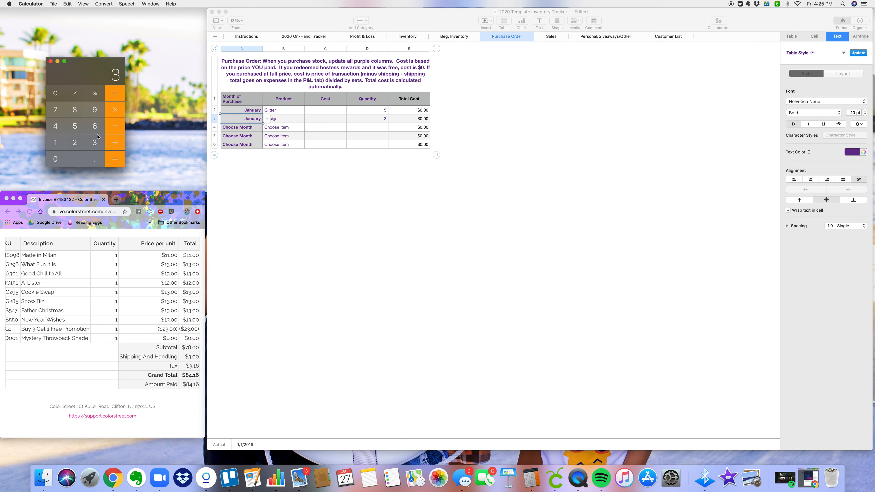
click(115, 145)
click(90, 143)
click(77, 117)
click(56, 93)
click(95, 142)
click(94, 109)
click(121, 145)
Calculate the cost per set in Calculator by adding 39 and 36 and dividing the sum by 8
click(60, 98)
click(97, 144)
click(96, 111)
click(117, 145)
click(94, 143)
click(115, 159)
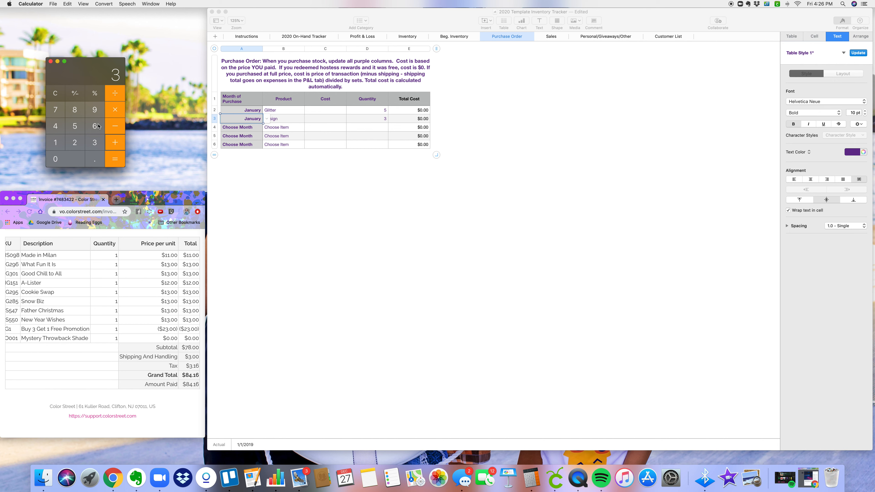
click(116, 161)
click(112, 93)
click(74, 110)
click(115, 159)
Enter 9.375 as the cost for both the Glitter and Design purchase entries on the Purchase Order sheet
click(329, 114)
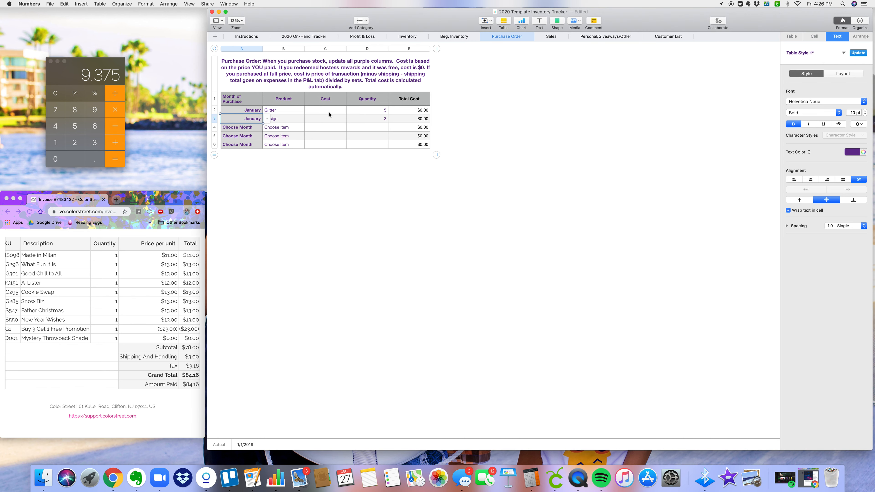
click(329, 114)
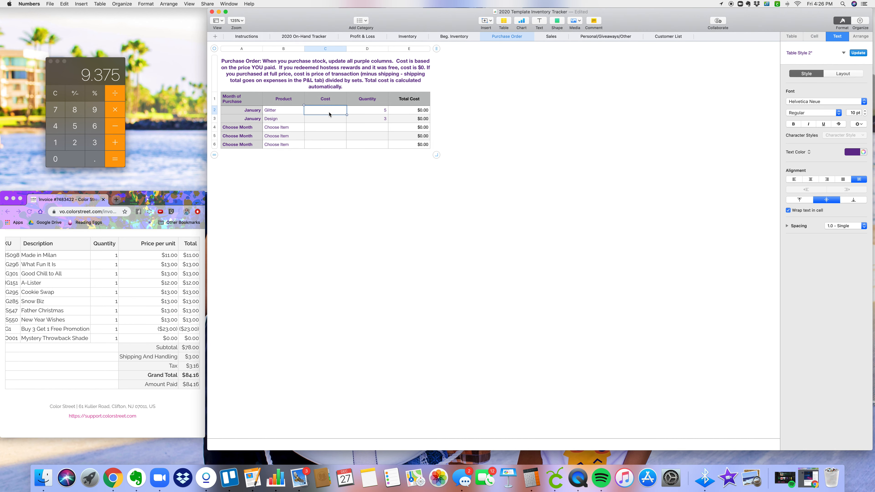
text(9.375)
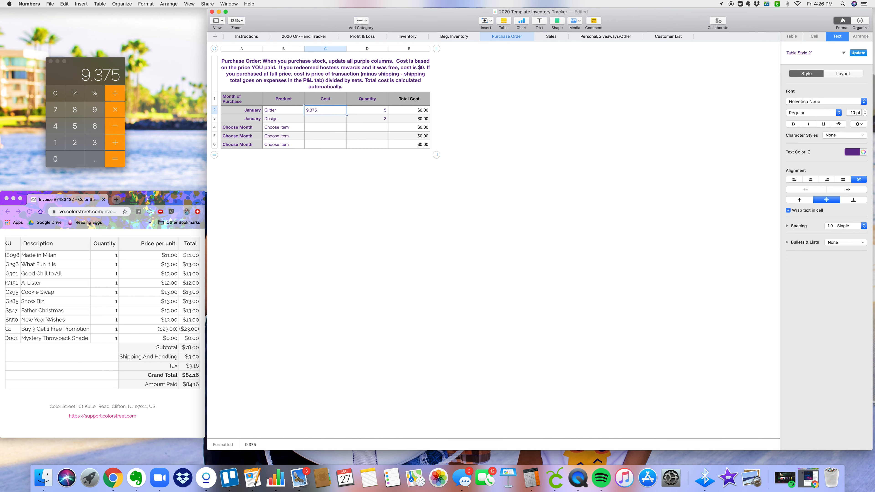
click(313, 118)
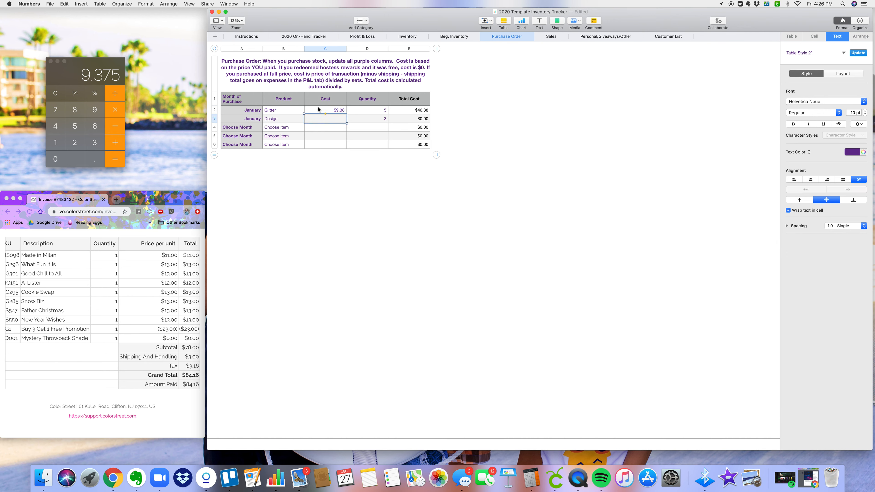
text(9.)
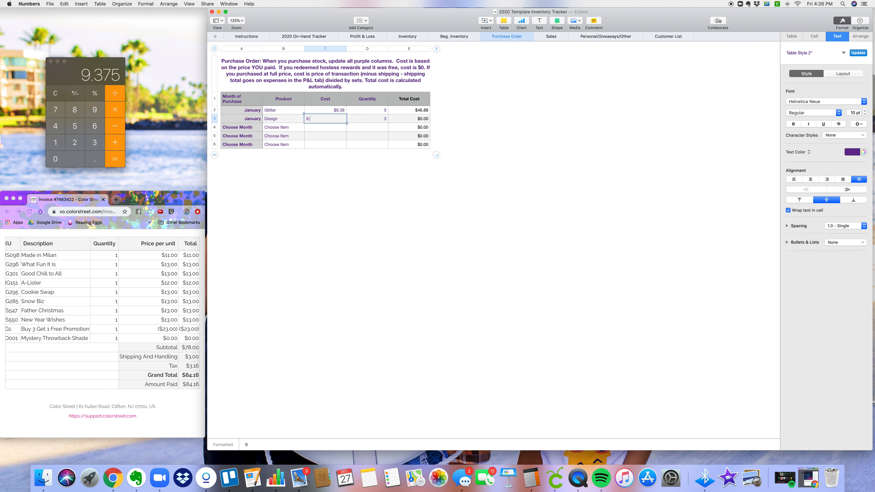
text(375)
key(Return)
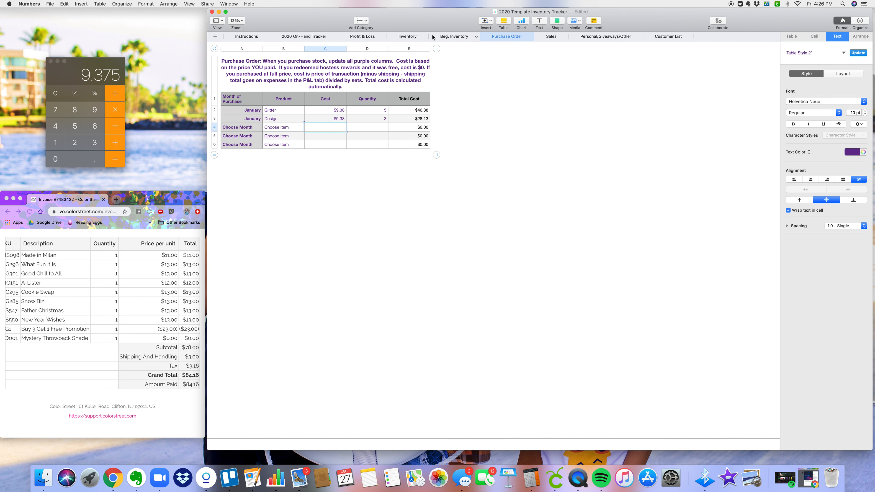
Check the costs and quantities on hand on the Inventory sheet and return to the Purchase Order sheet
click(407, 36)
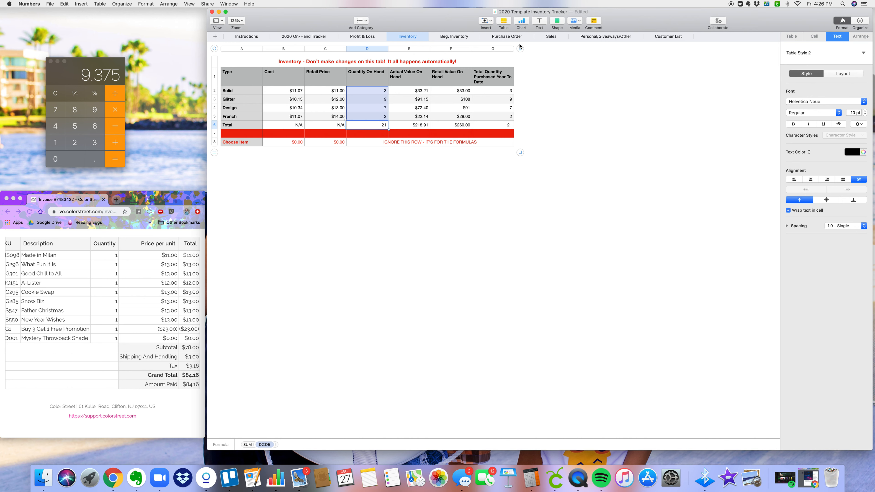
click(510, 38)
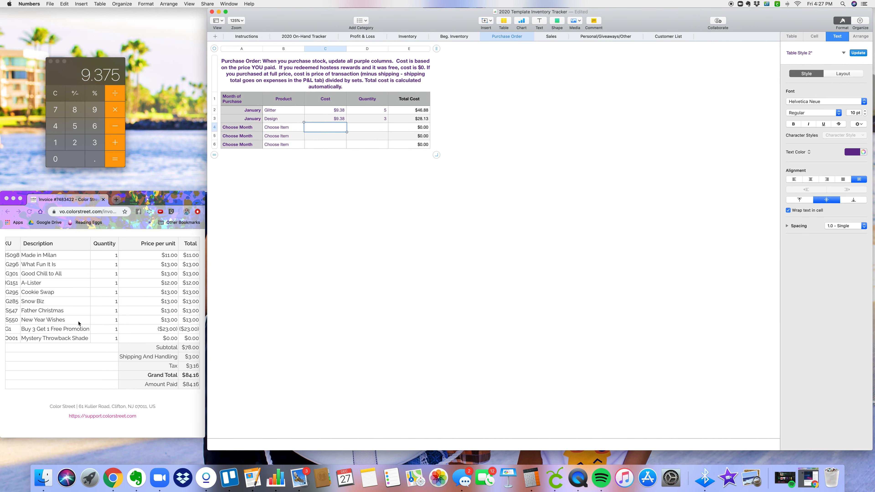
Record the invoice's $3 shipping charge as January's Shipping expense on the Profit & Loss sheet and return to the Purchase Order sheet
scroll(26, 257, up, 1)
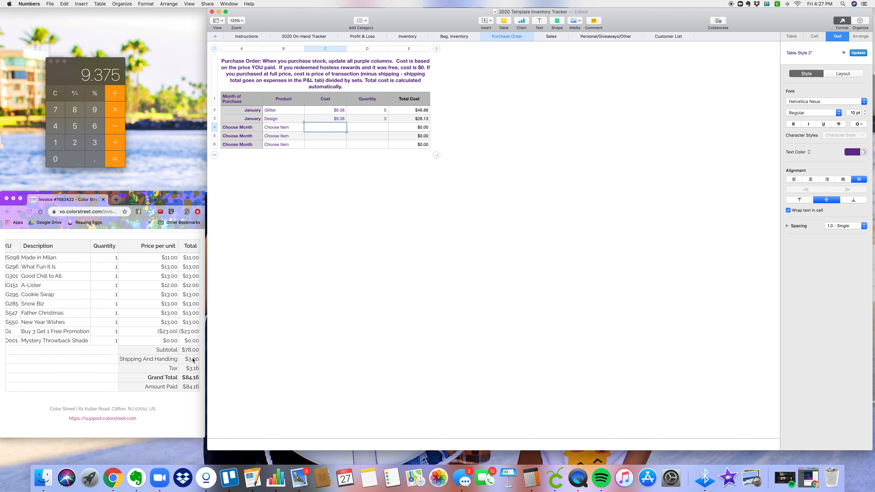
click(367, 38)
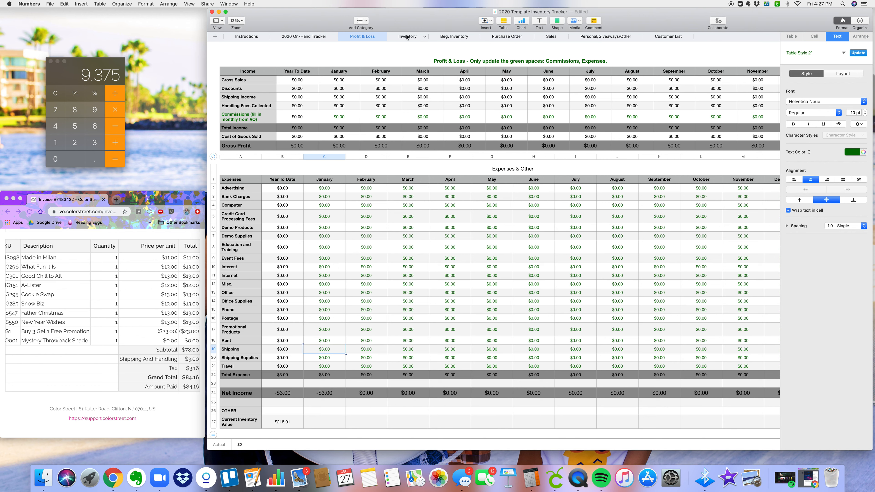
click(504, 36)
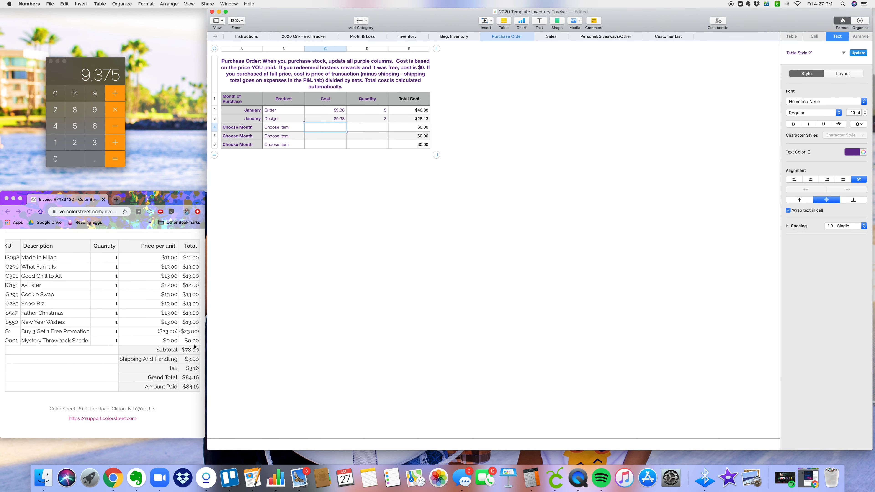
Calculate the invoice's cost per set in Calculator by dividing 81.16 by 9
scroll(182, 386, up, 2)
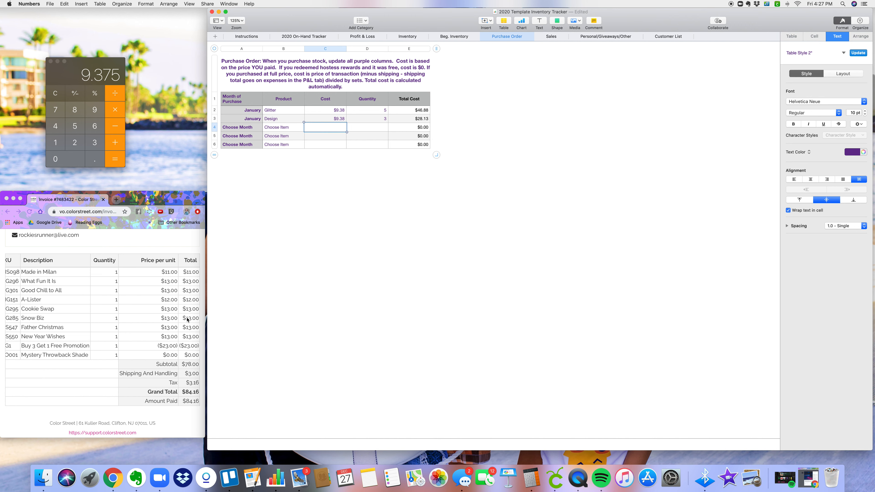
click(71, 109)
click(56, 142)
click(94, 160)
click(55, 142)
click(95, 125)
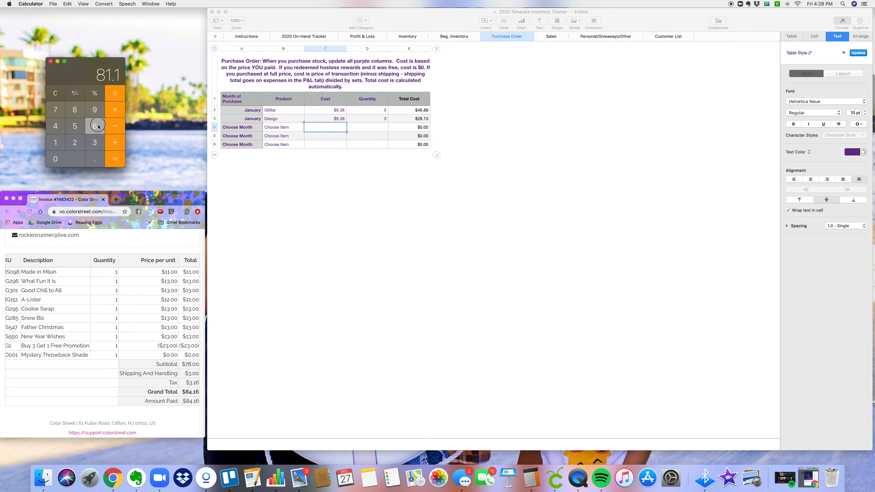
click(115, 93)
click(95, 110)
click(115, 159)
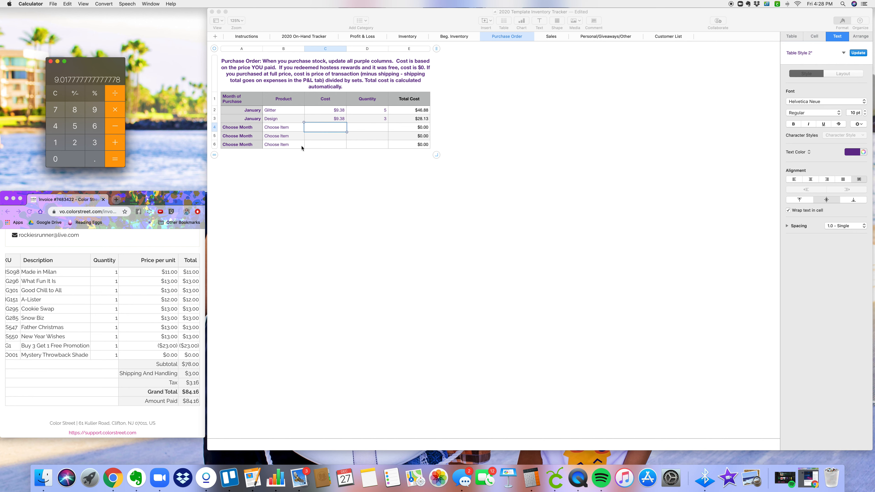
Center-align the text of the Month of Purchase column on the Purchase Order sheet
click(247, 48)
click(243, 49)
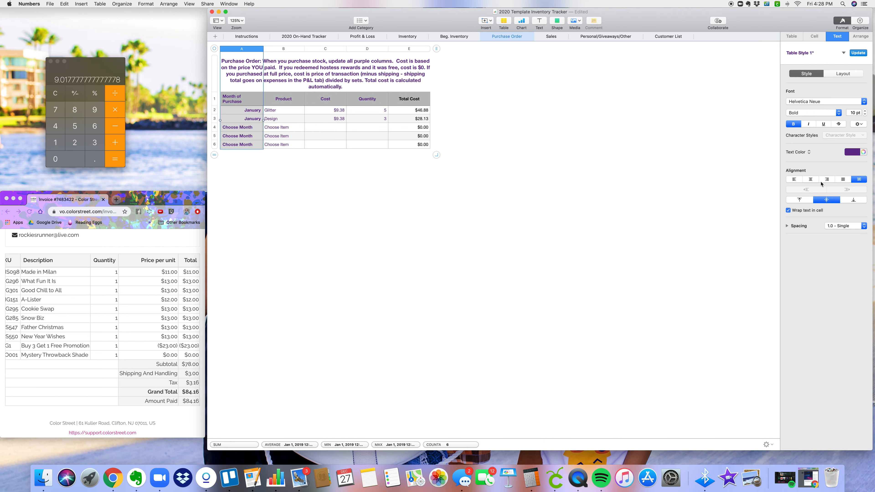
click(808, 181)
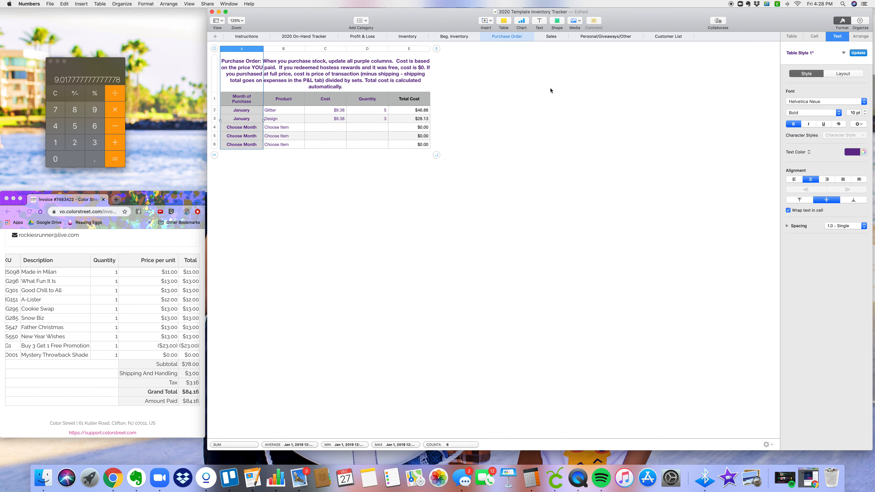
Review the Sales sheet from its first column and look at the column options for Customer Name
click(548, 38)
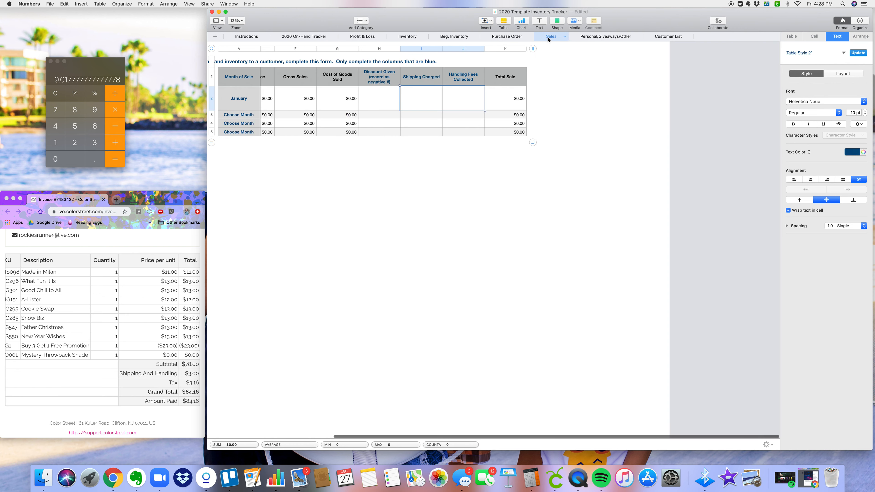
scroll(382, 123, left, 5)
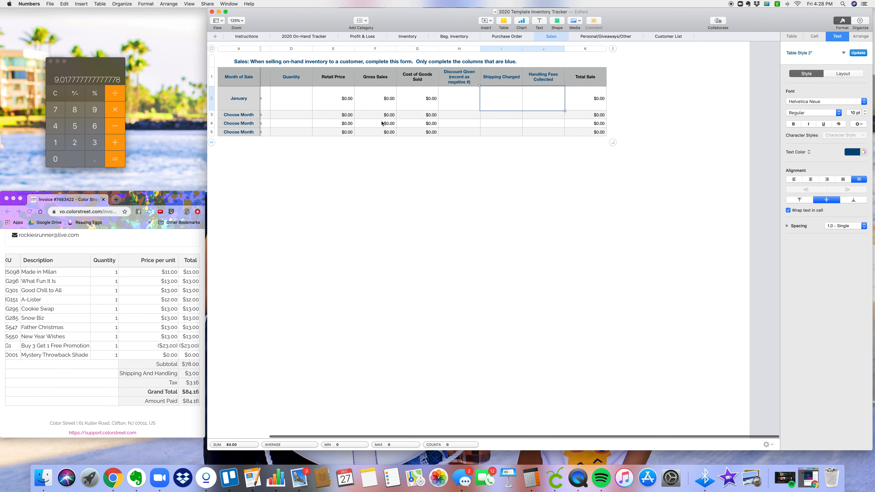
scroll(383, 124, left, 3)
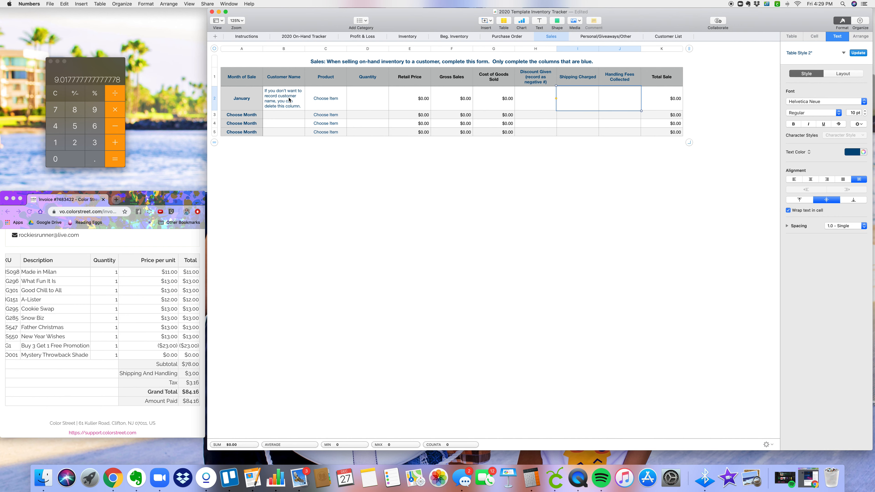
click(284, 49)
click(302, 51)
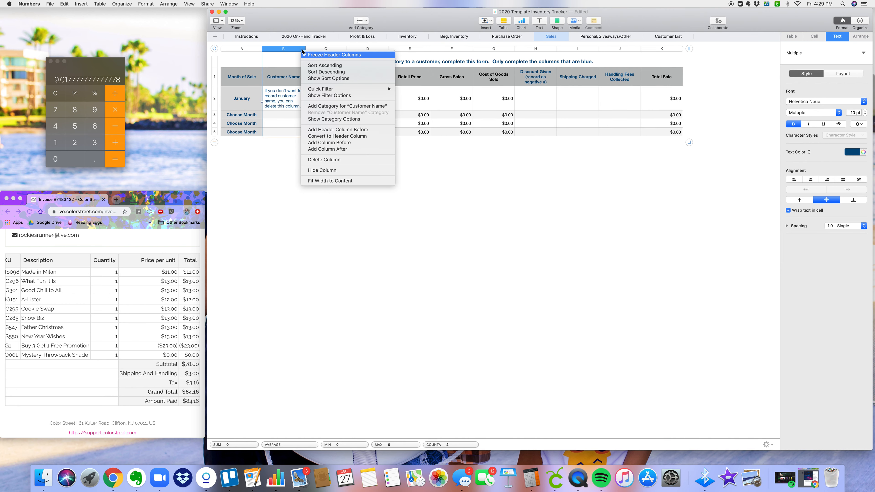
click(272, 50)
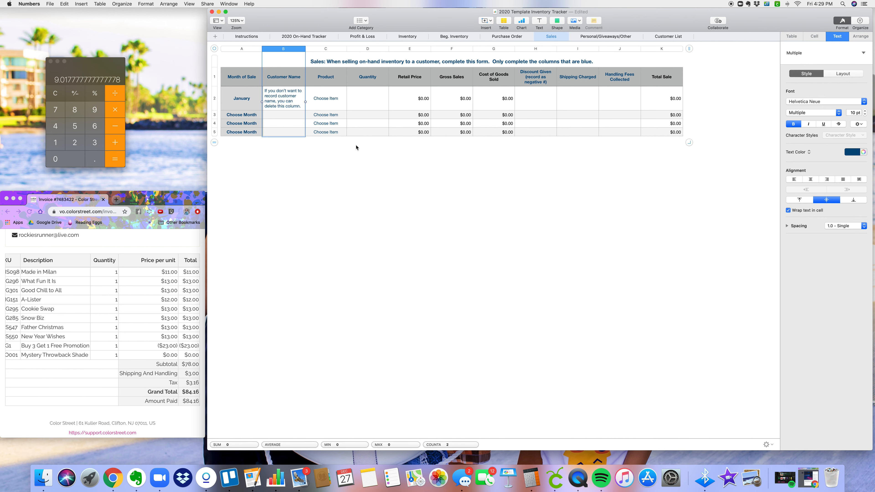
Record the first sale with January as the month, Glitter as the product and a quantity of 3
click(241, 98)
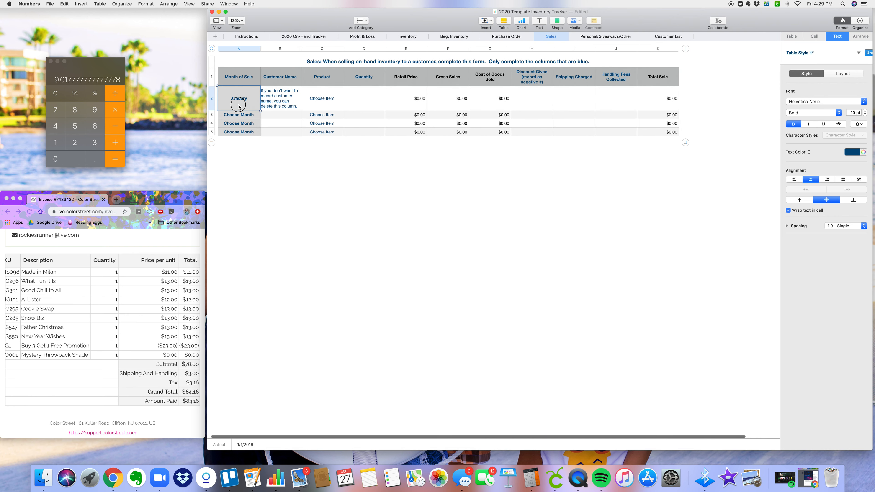
click(265, 91)
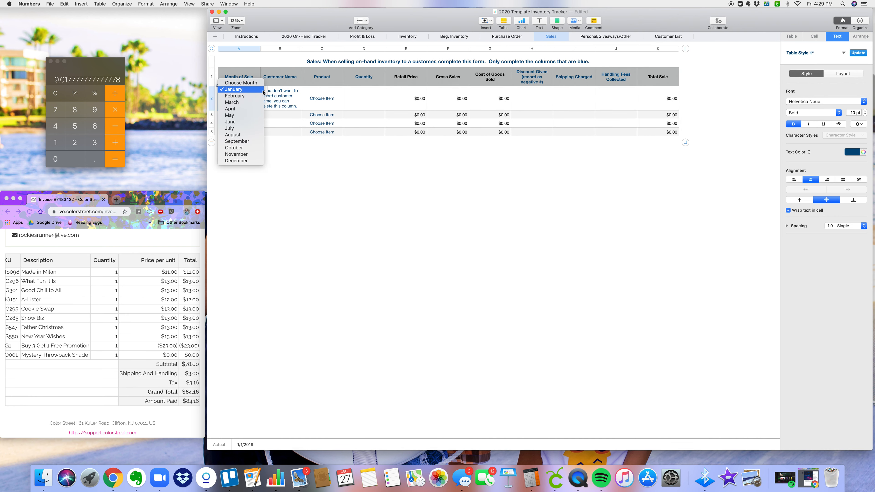
click(236, 92)
click(327, 96)
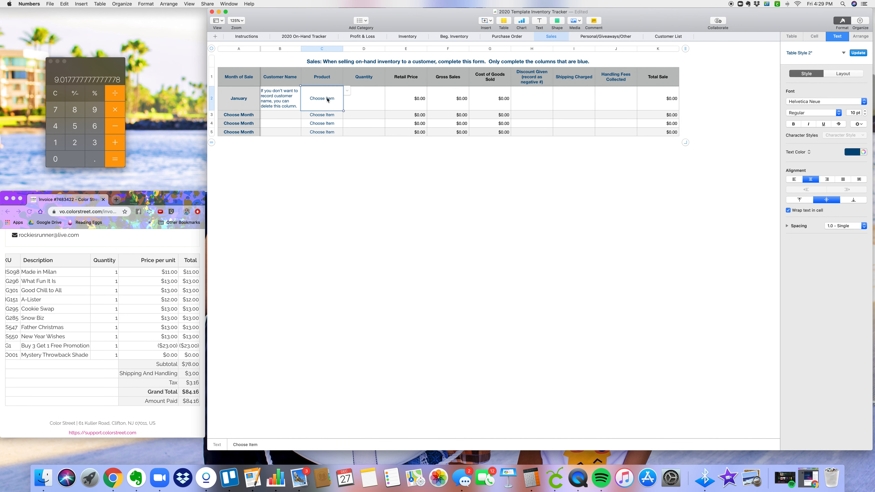
click(347, 90)
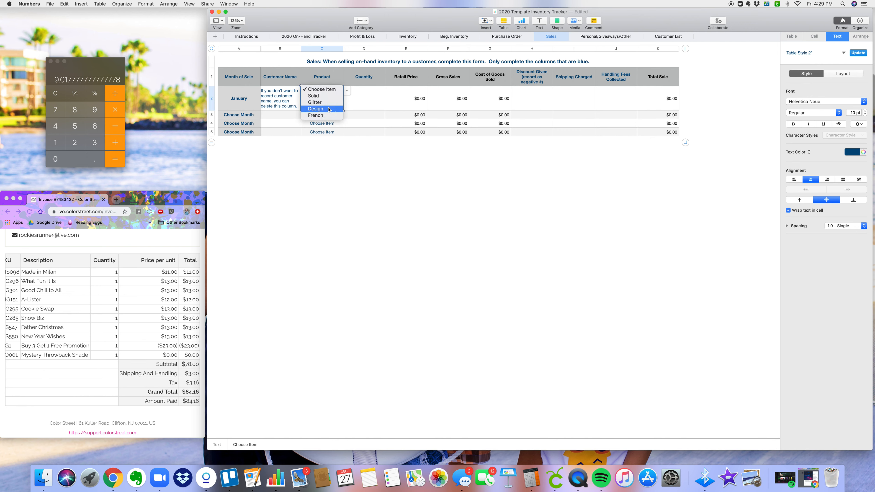
click(317, 102)
click(370, 100)
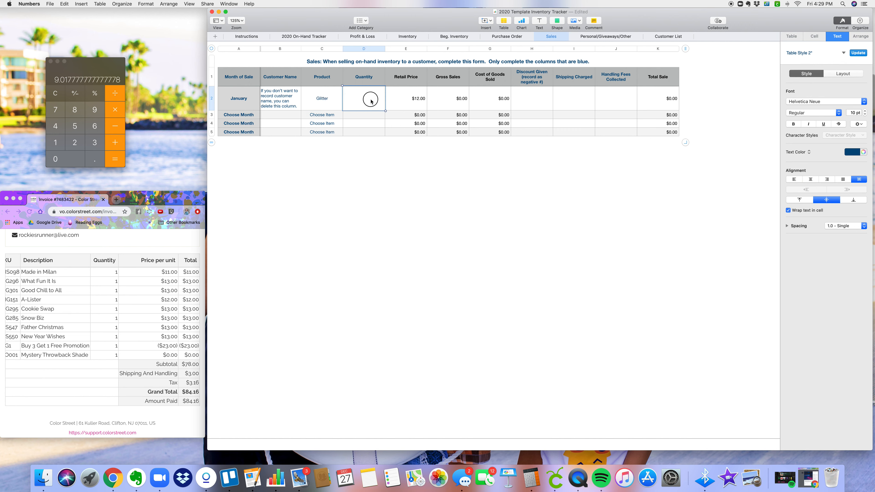
text(3)
Record a second sale on the Sales sheet with January as the month, Solid as the product and a quantity of 1
scroll(343, 114, left, 1)
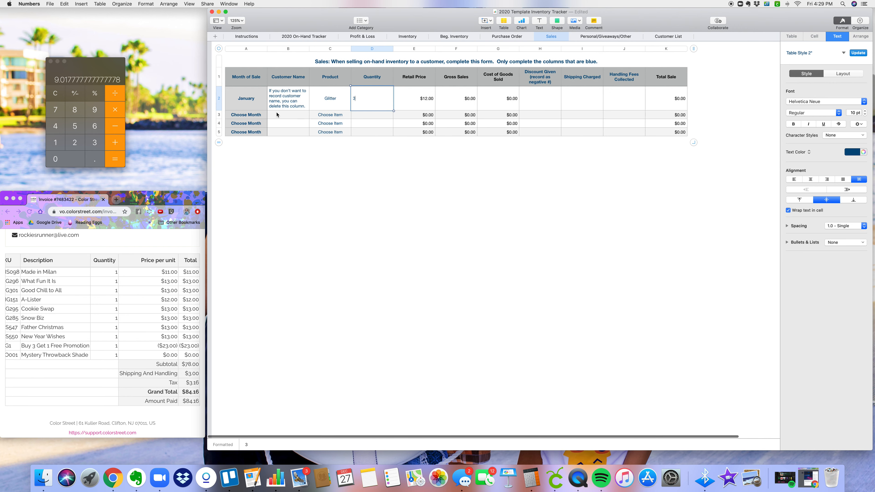
click(256, 114)
click(269, 115)
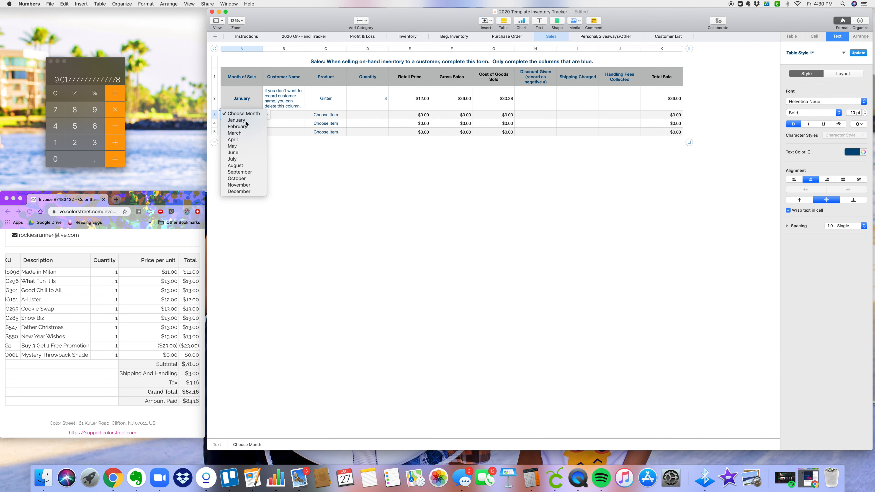
click(246, 124)
click(323, 115)
click(351, 115)
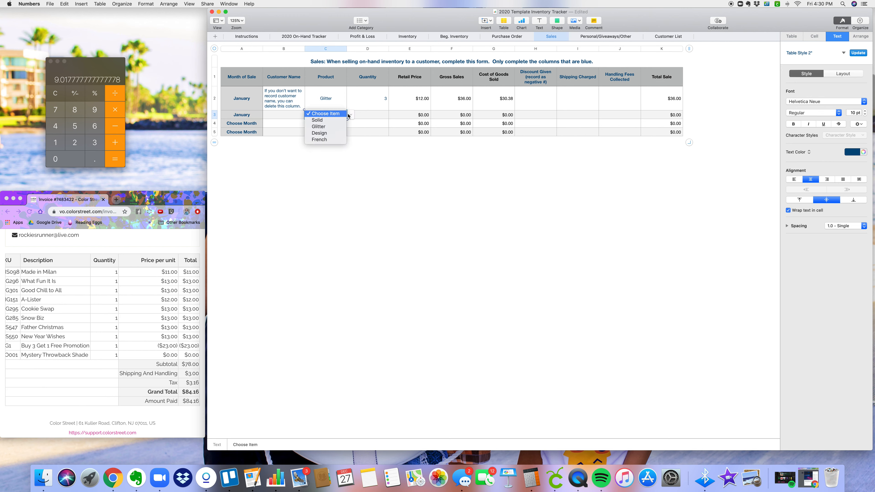
click(325, 122)
click(371, 114)
text(1)
key(Return)
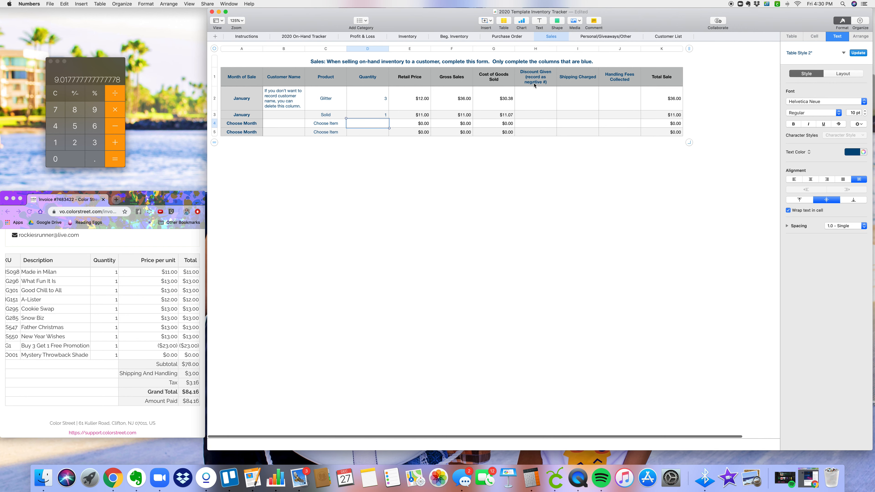
Enter a discount of -11, a shipping charge of 3 and a handling fee of 3 for the Solid sale
click(536, 116)
text(-11)
key(Tab)
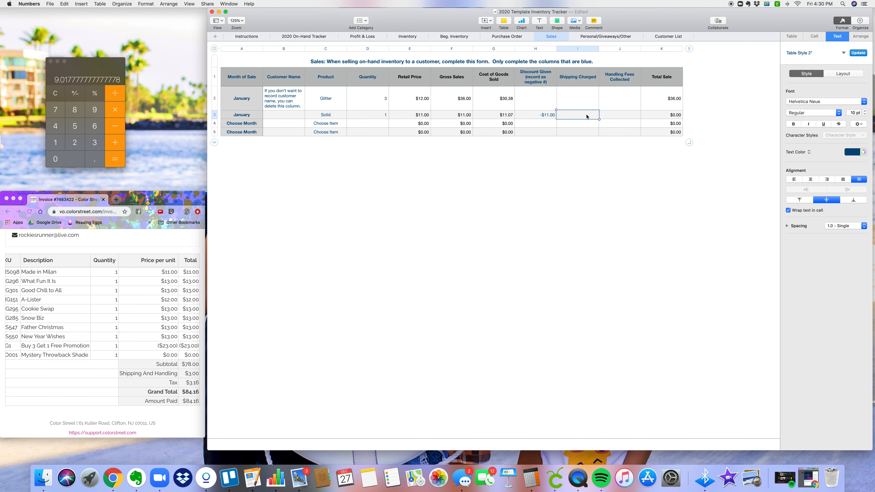
text(3)
click(629, 117)
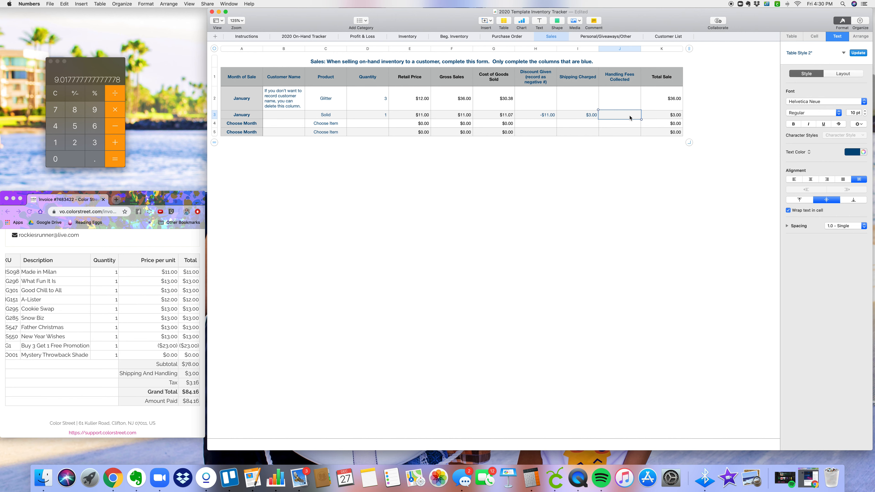
text(3)
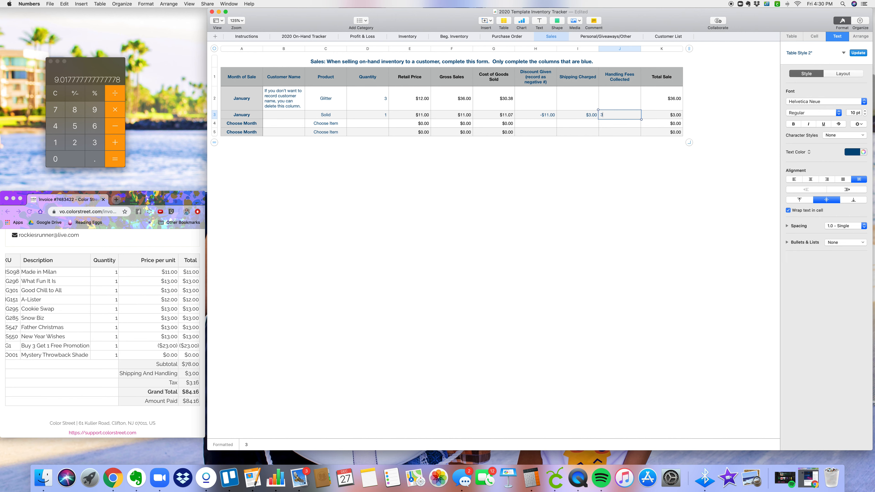
click(614, 122)
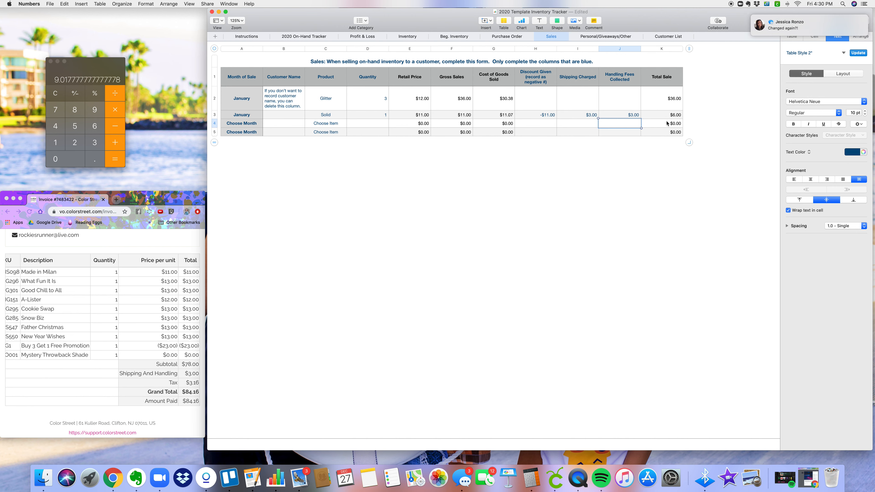
Check both sales' Total Sale values against the quantities and values on the Inventory sheet and the figures on the Profit & Loss sheet
drag(664, 118, 660, 98)
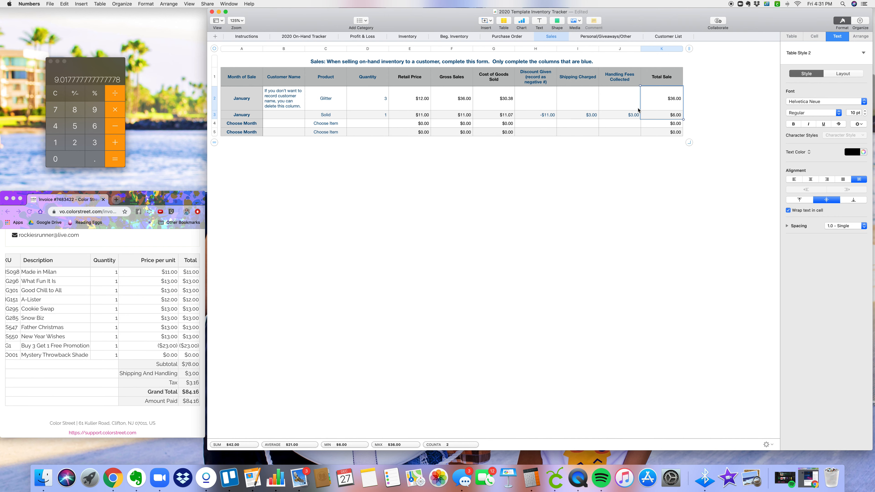
click(403, 37)
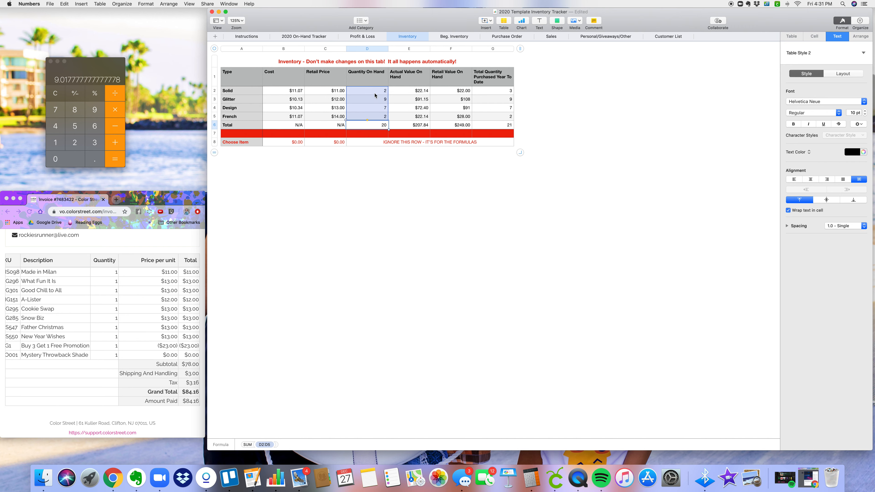
click(447, 99)
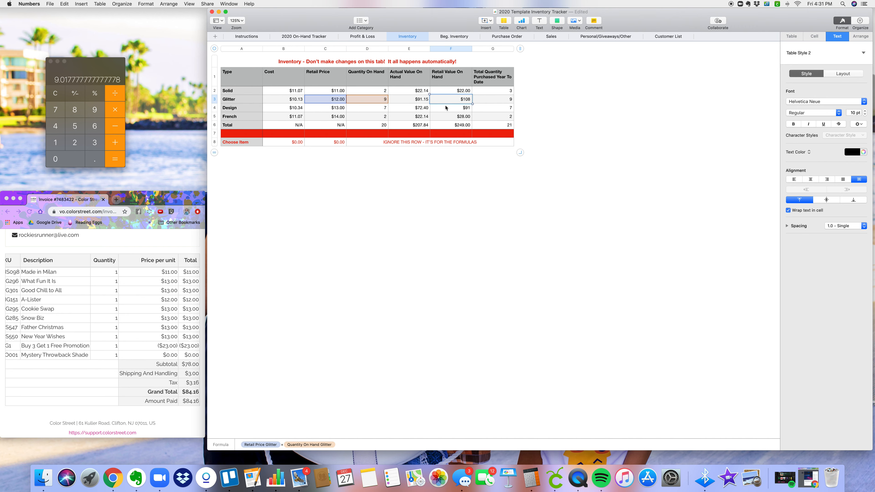
click(456, 144)
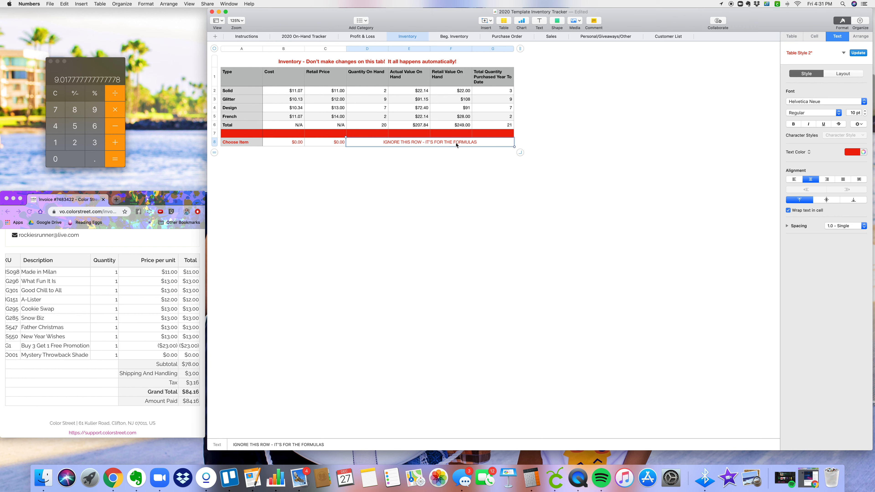
click(376, 101)
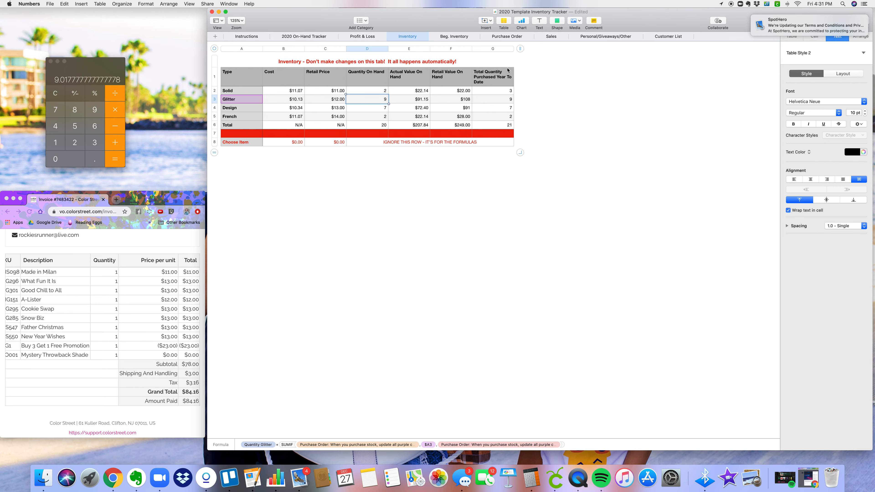
click(353, 36)
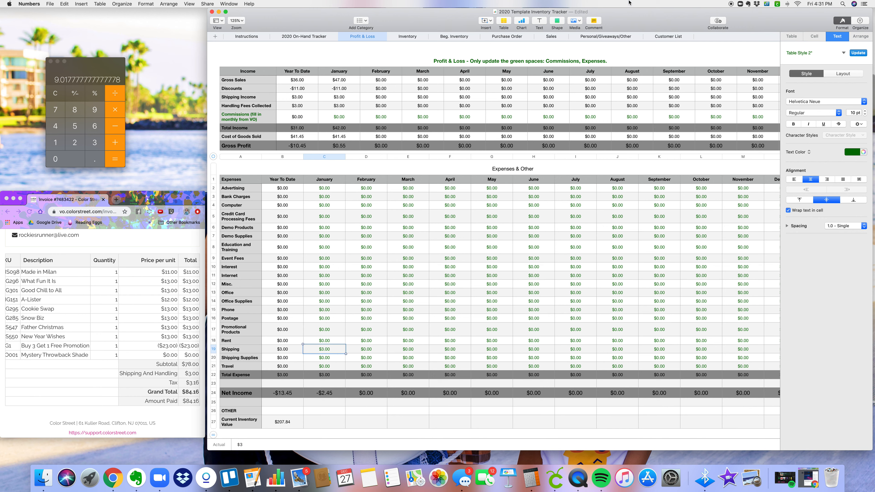
Choose Solid as the product in the first row of the Personal/Giveaways/Other sheet and look at the available reasons
click(610, 37)
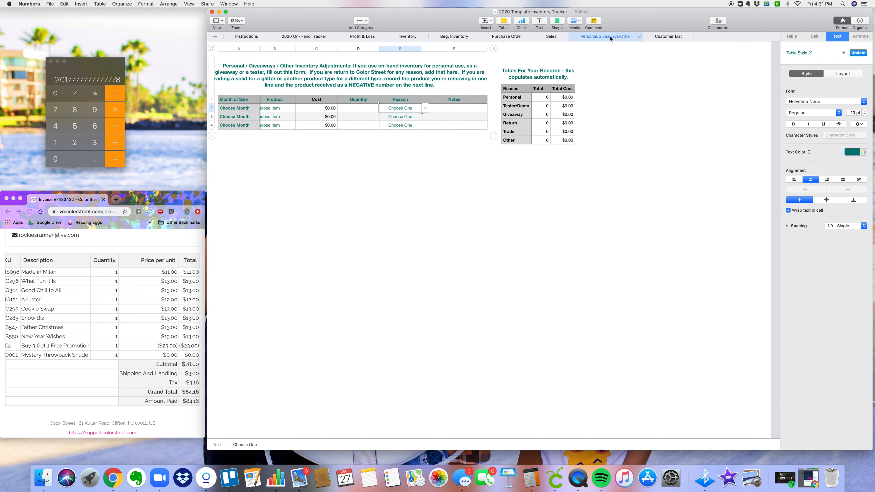
scroll(348, 125, left, 1)
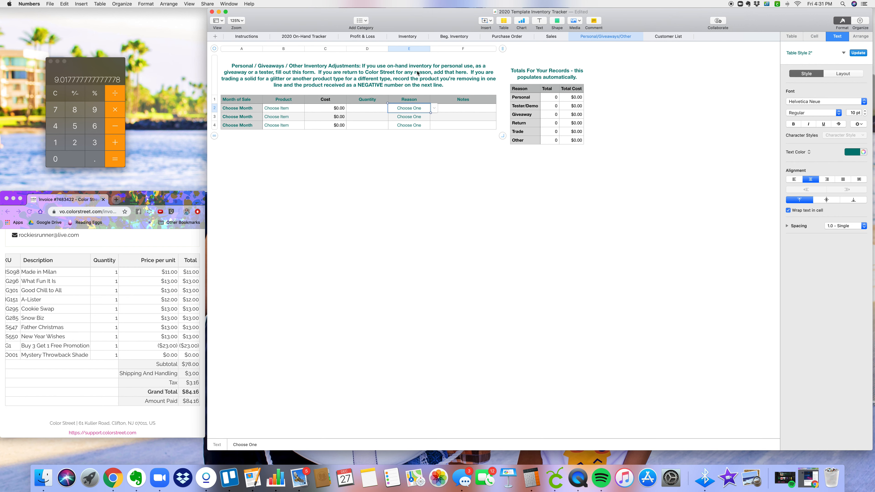
click(287, 107)
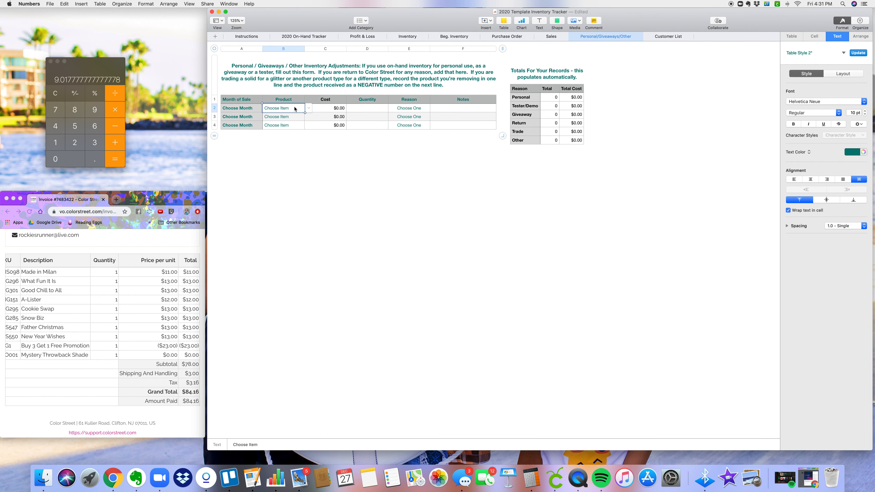
click(308, 108)
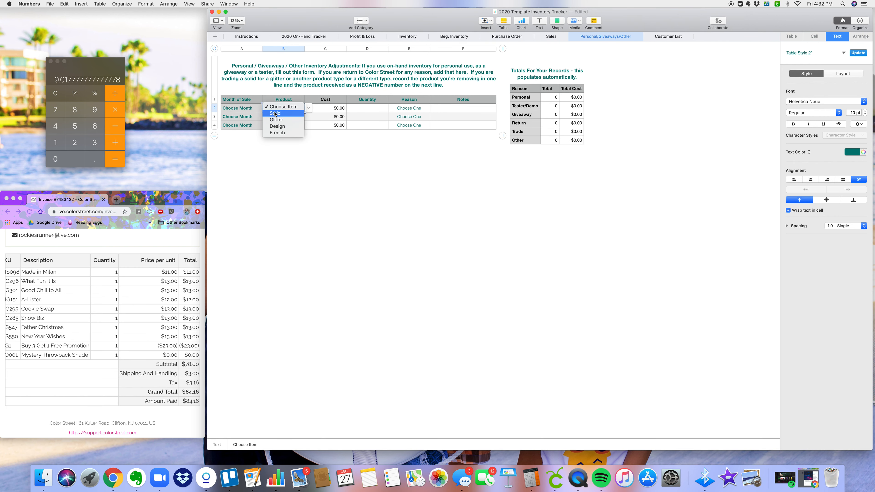
click(283, 114)
click(367, 108)
click(414, 108)
click(415, 108)
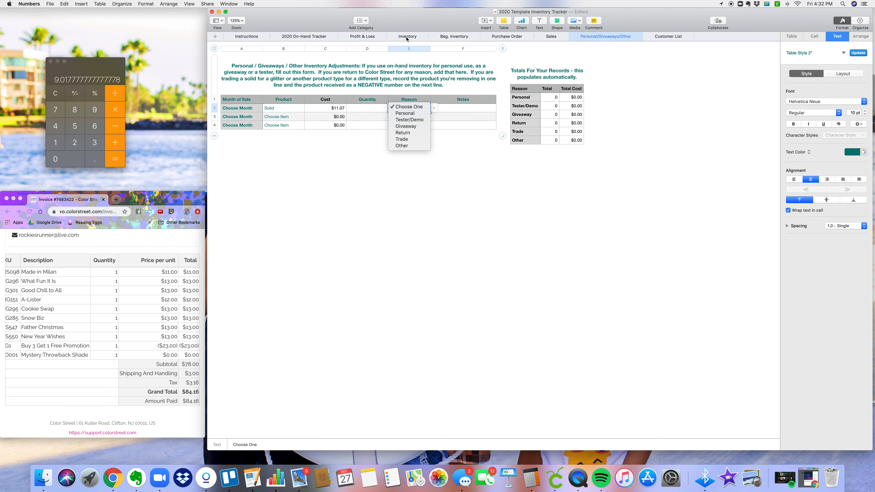
click(434, 108)
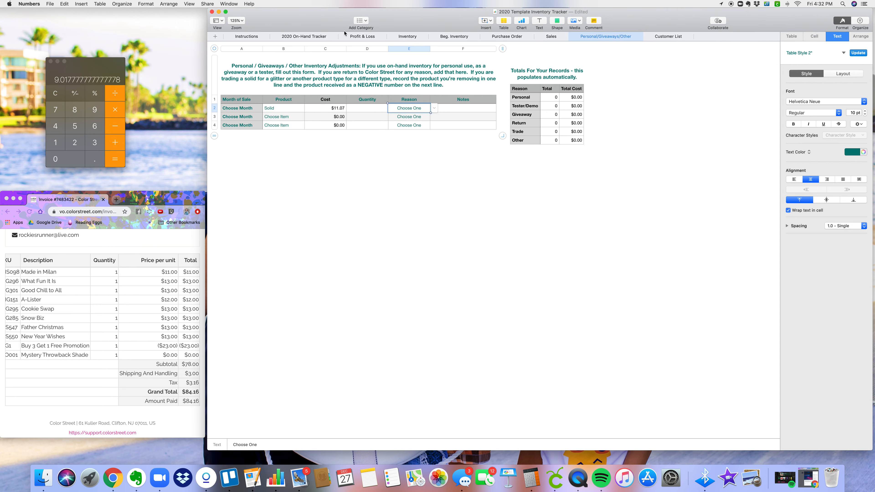
Review the Customer List and 2020 On-Hand Tracker sheets and read across the guidance on the Instructions sheet
click(667, 36)
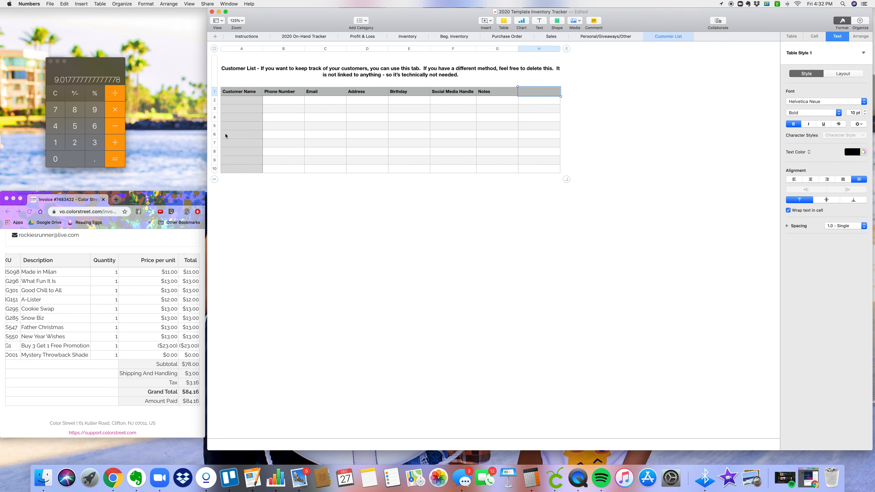
click(299, 37)
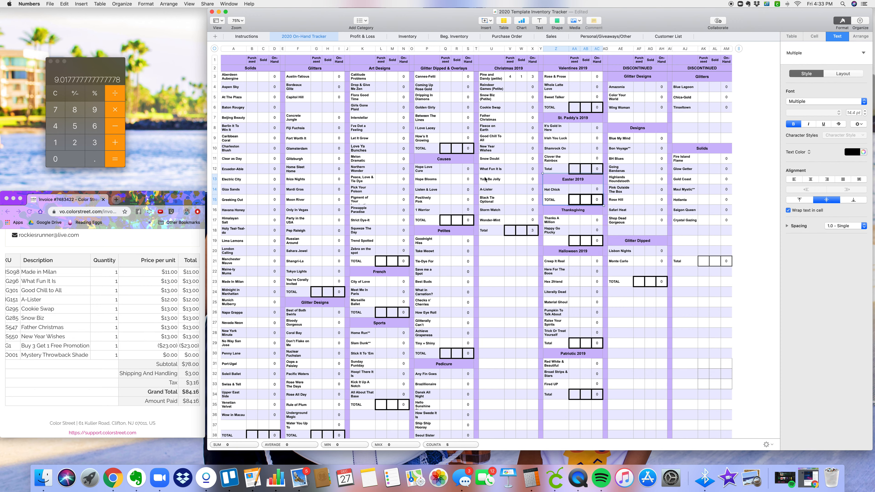
click(241, 36)
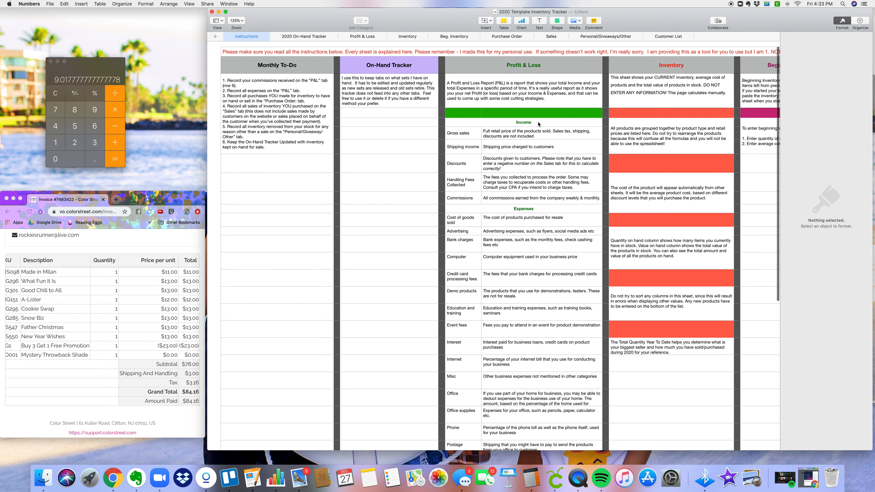
scroll(664, 129, right, 2)
scroll(664, 130, right, 15)
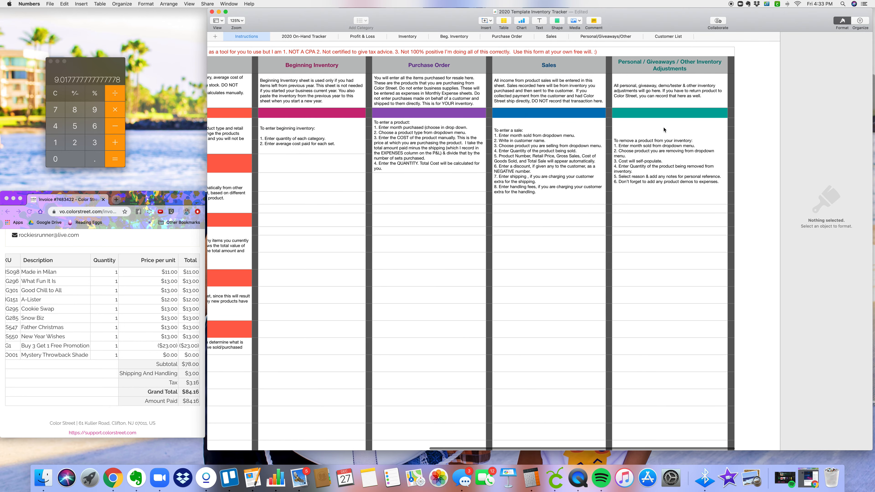
scroll(663, 129, left, 15)
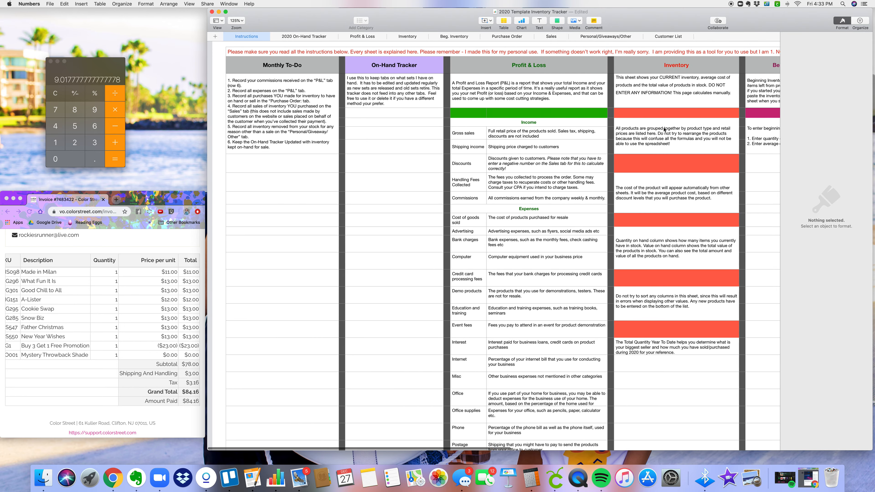